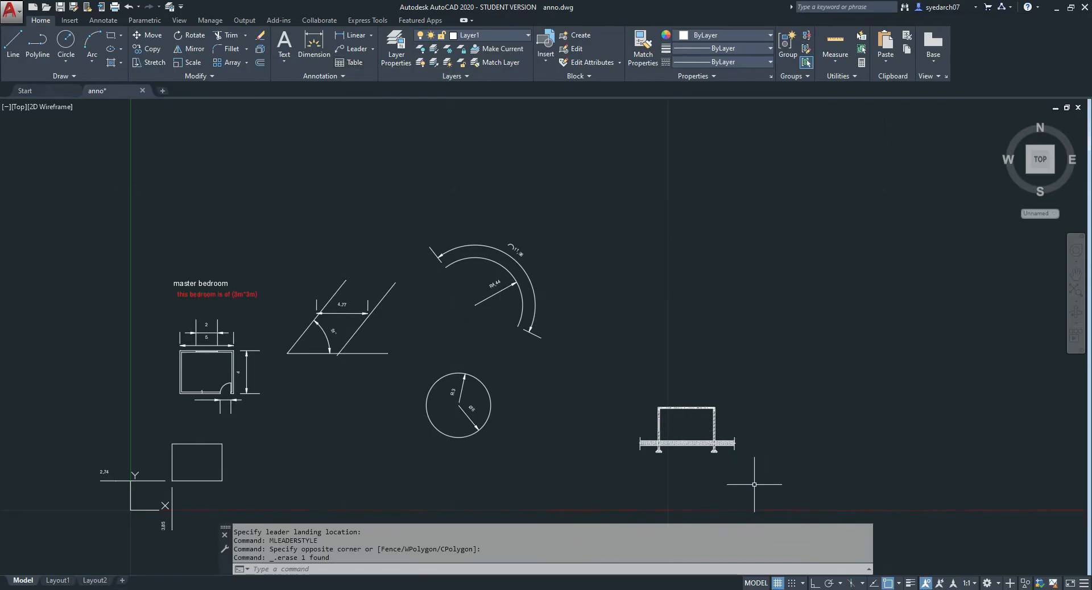
# Add a multileader pointing to the roof slab's upper-right corner, with its landing up and to the right and the text "concrete"
pyautogui.scroll(8, 735, 451)
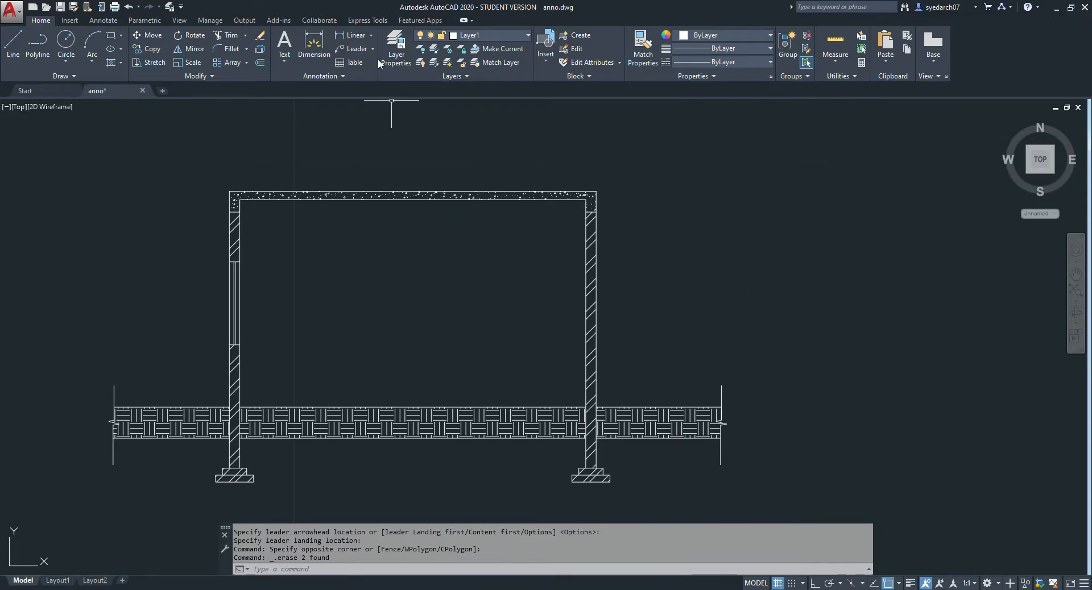
pyautogui.click(373, 49)
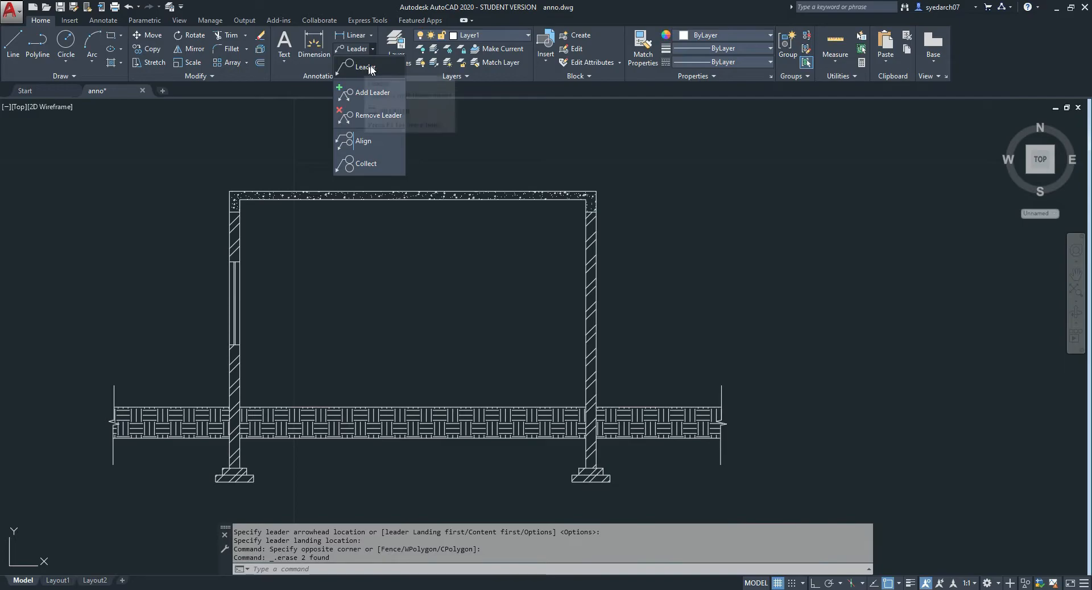
pyautogui.click(786, 156)
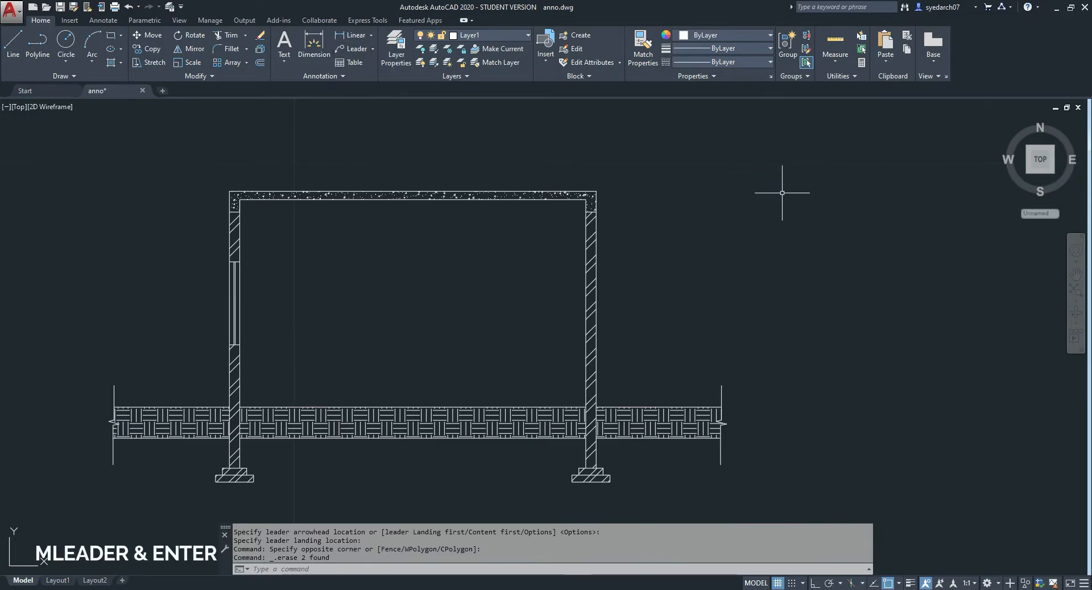
pyautogui.write('MLEAder')
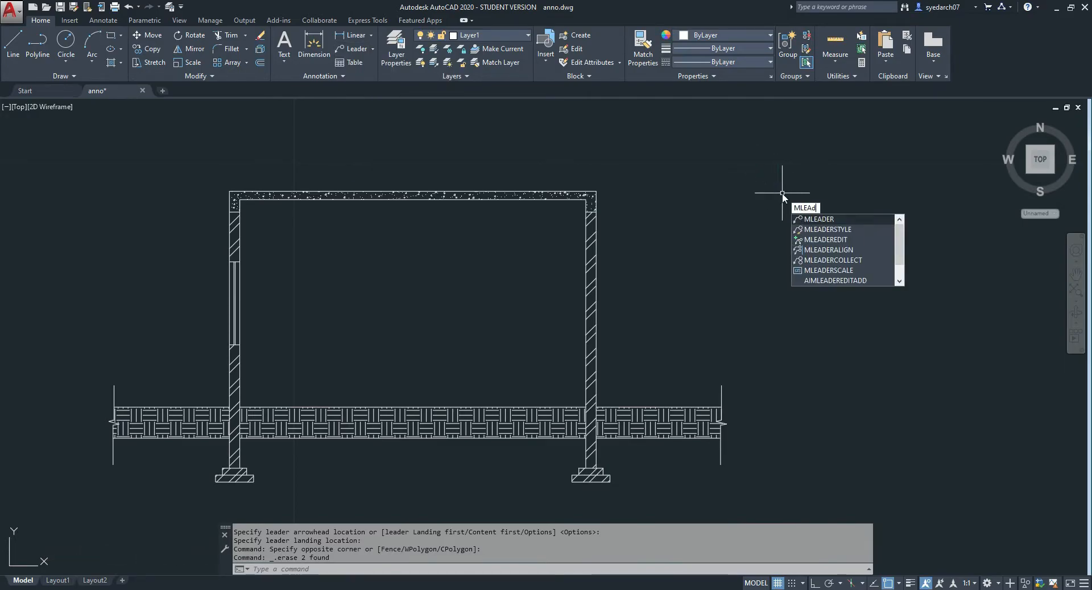
pyautogui.press('Return')
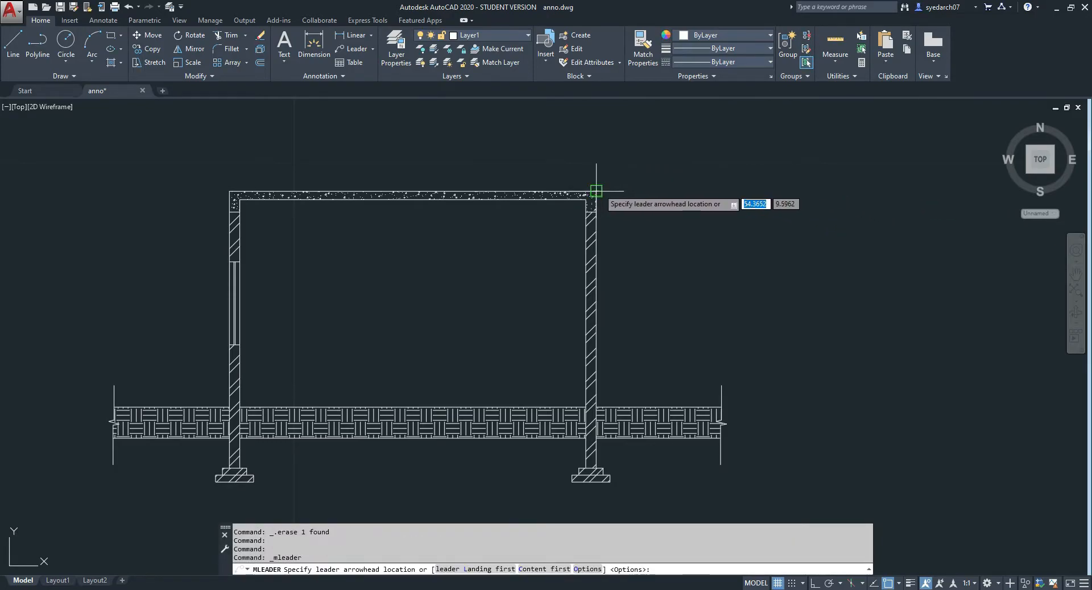
pyautogui.click(597, 190)
pyautogui.click(659, 148)
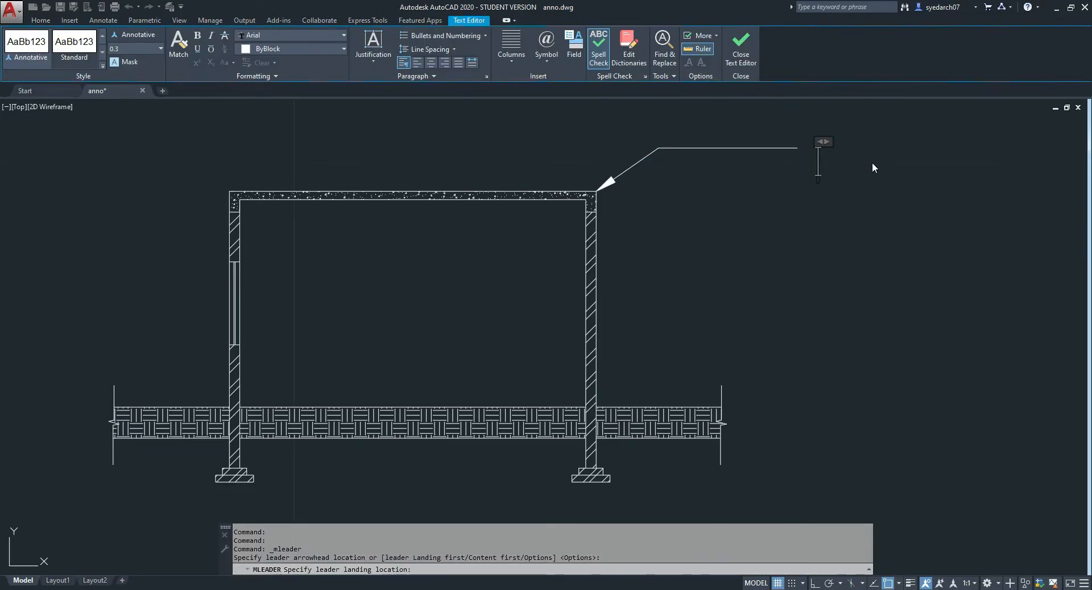
pyautogui.write('concrete')
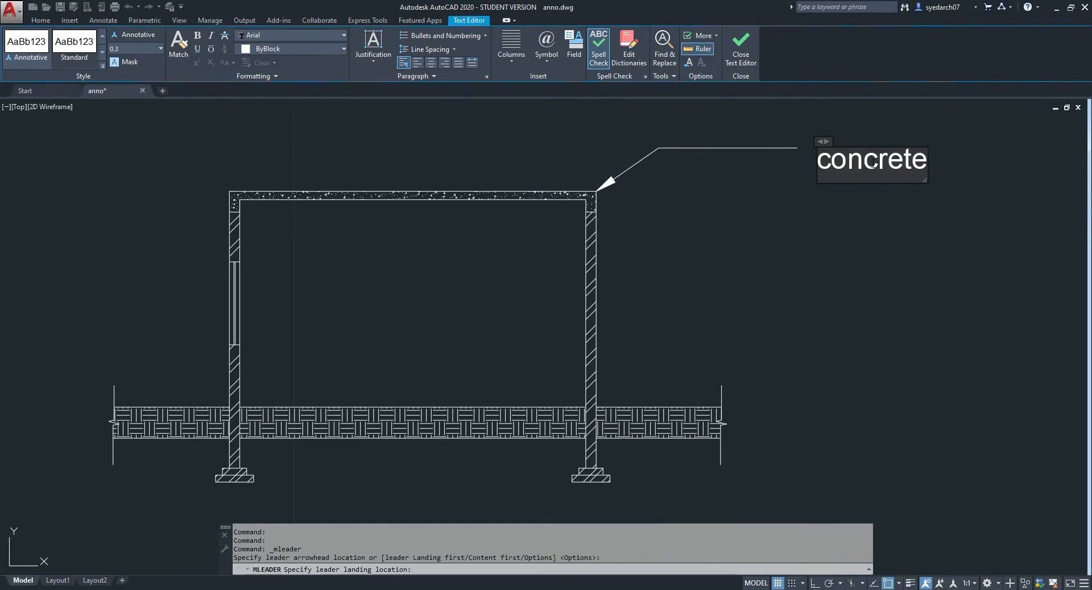
# Change the "concrete" leader text colour to dark purple (100,33,101) and finish the text editing
pyautogui.moveTo(922, 163); pyautogui.dragTo(812, 165)
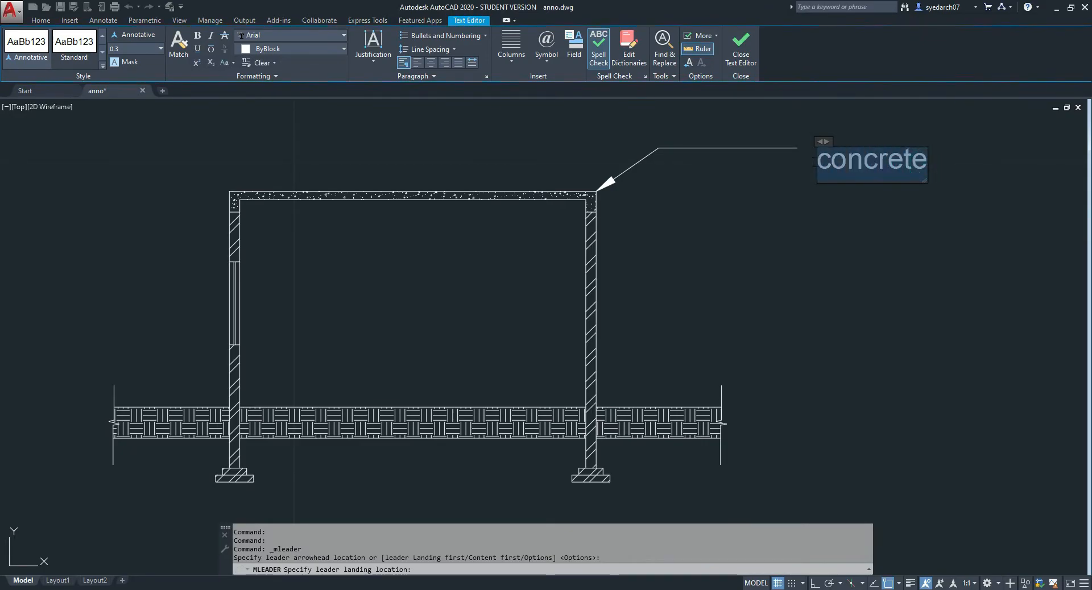
pyautogui.click(323, 36)
pyautogui.click(329, 38)
pyautogui.click(296, 48)
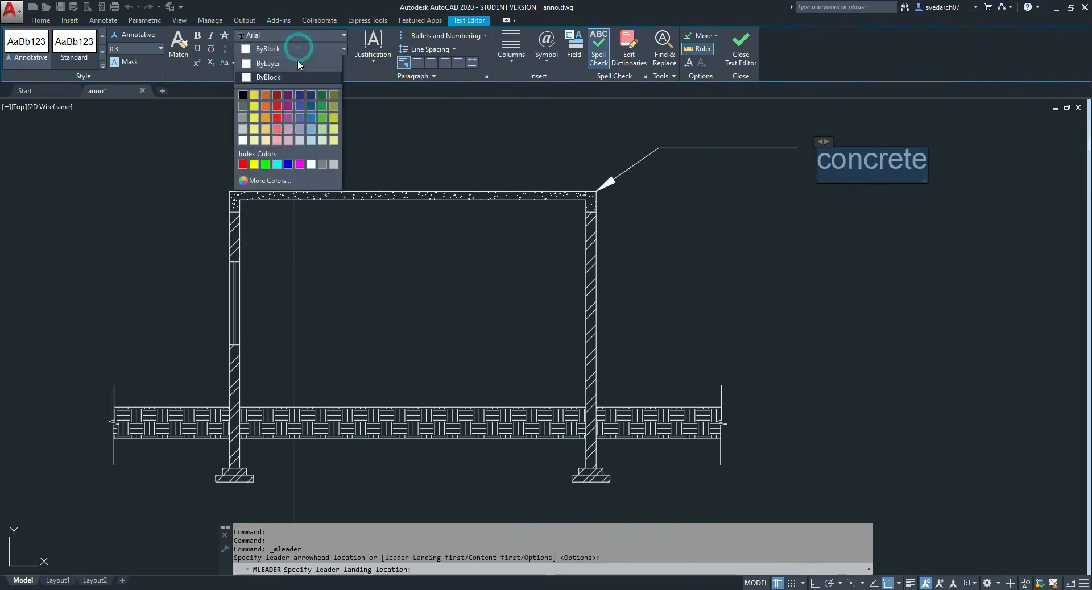
pyautogui.click(282, 91)
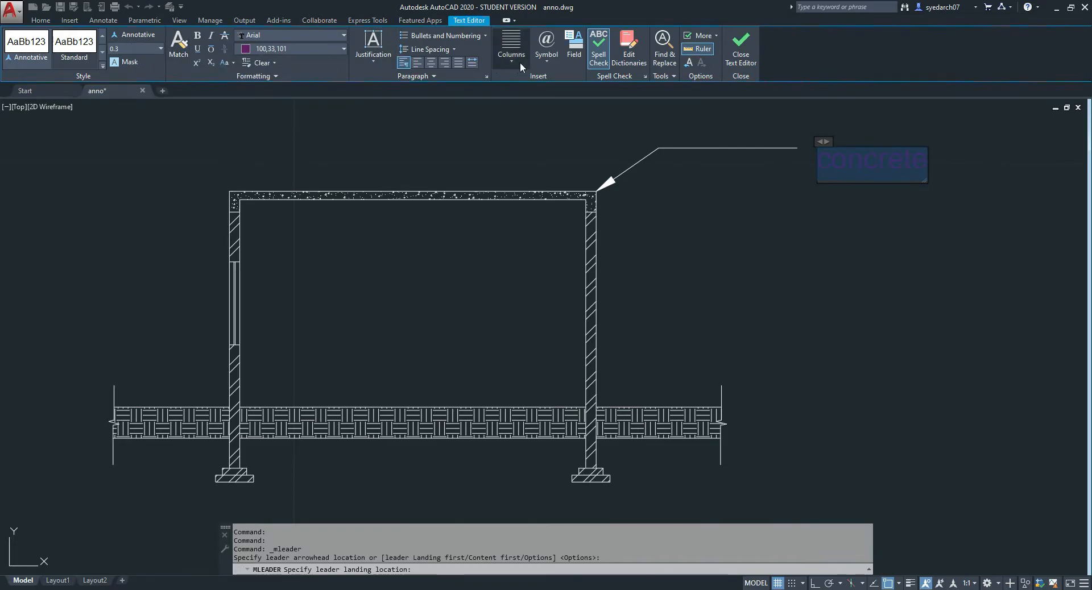
pyautogui.click(739, 43)
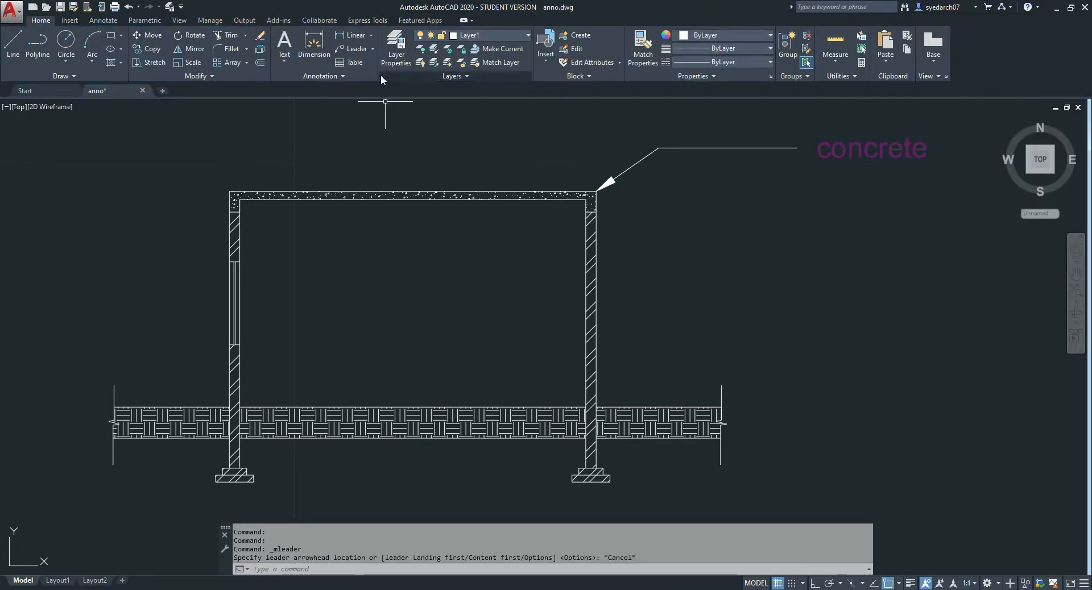
# Add a multileader labelled "floor" pointing to where the right wall's outer face meets the top of the floor hatch
pyautogui.click(373, 49)
pyautogui.click(360, 68)
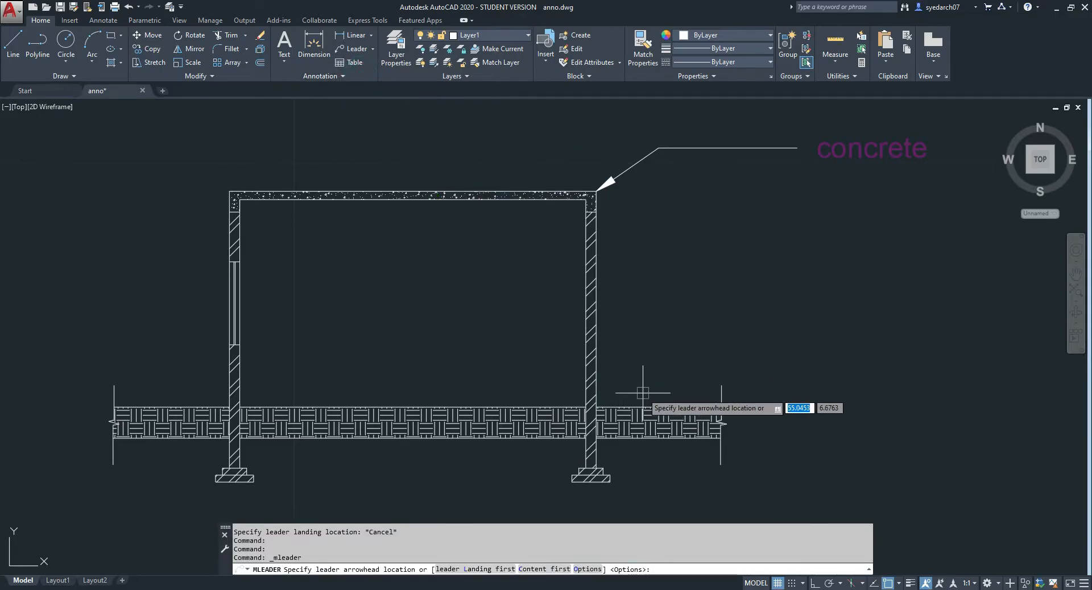
pyautogui.click(595, 406)
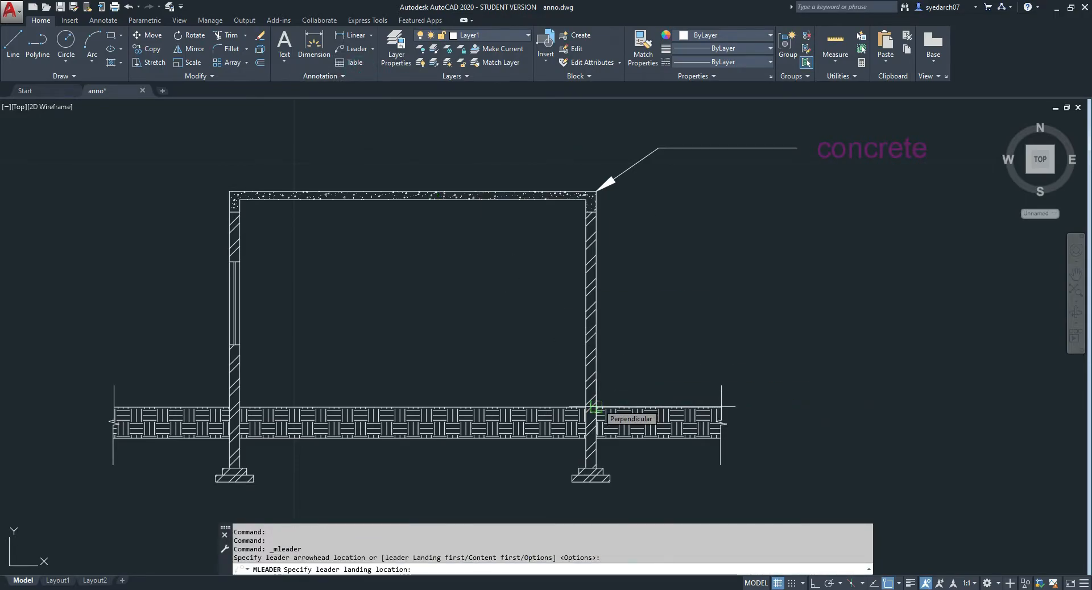
pyautogui.click(659, 350)
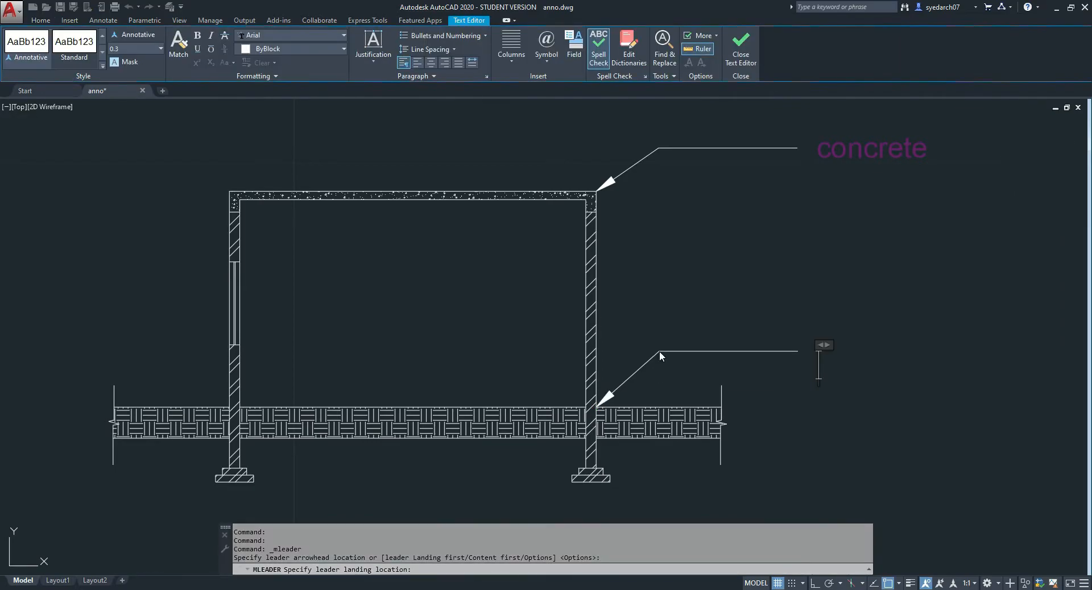
pyautogui.write('f')
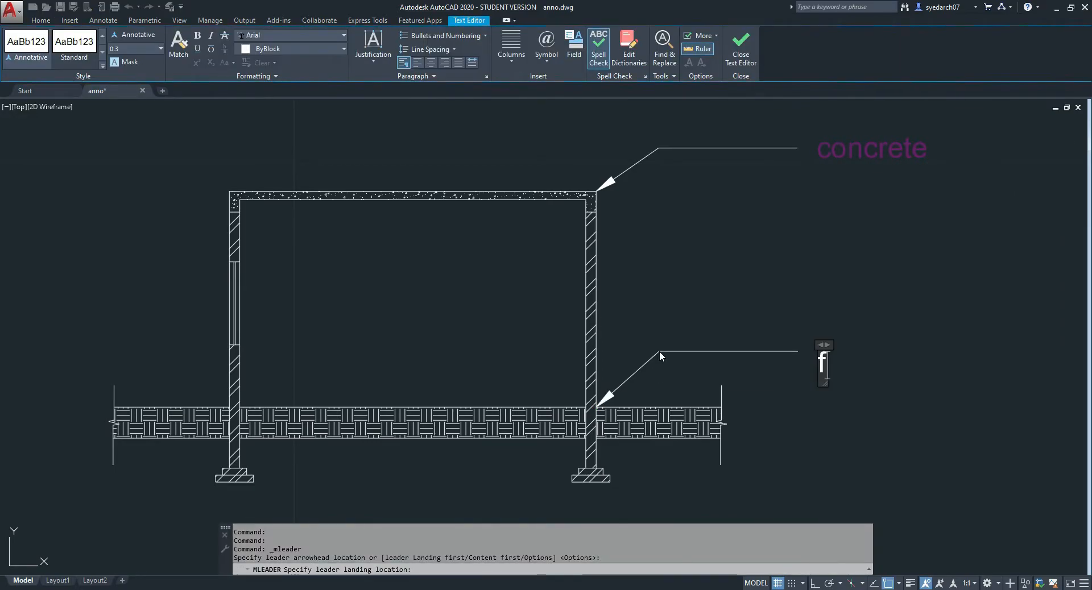
pyautogui.write('loor')
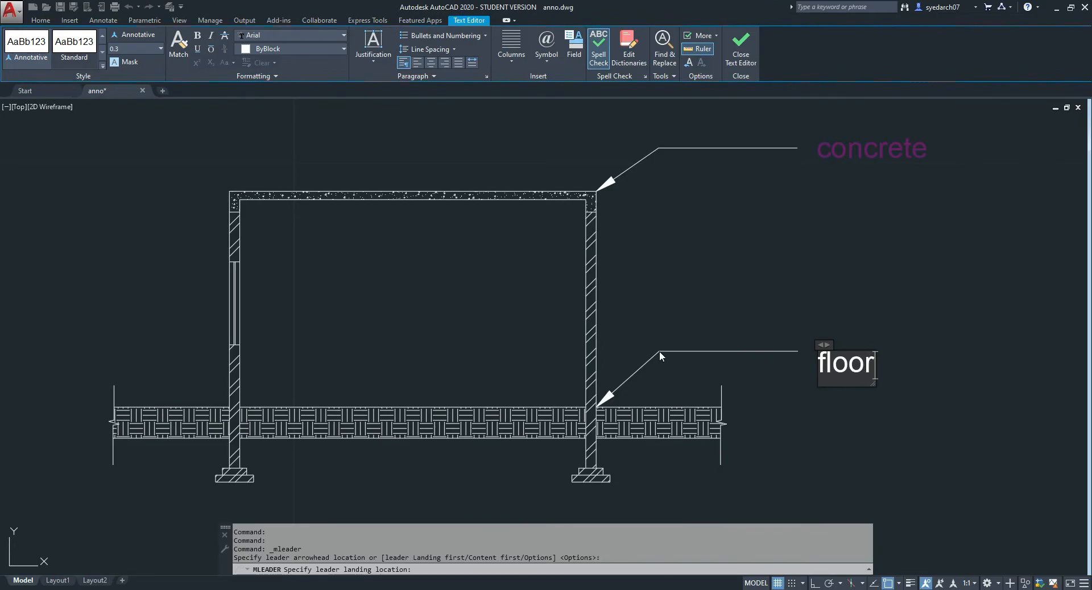
pyautogui.click(720, 314)
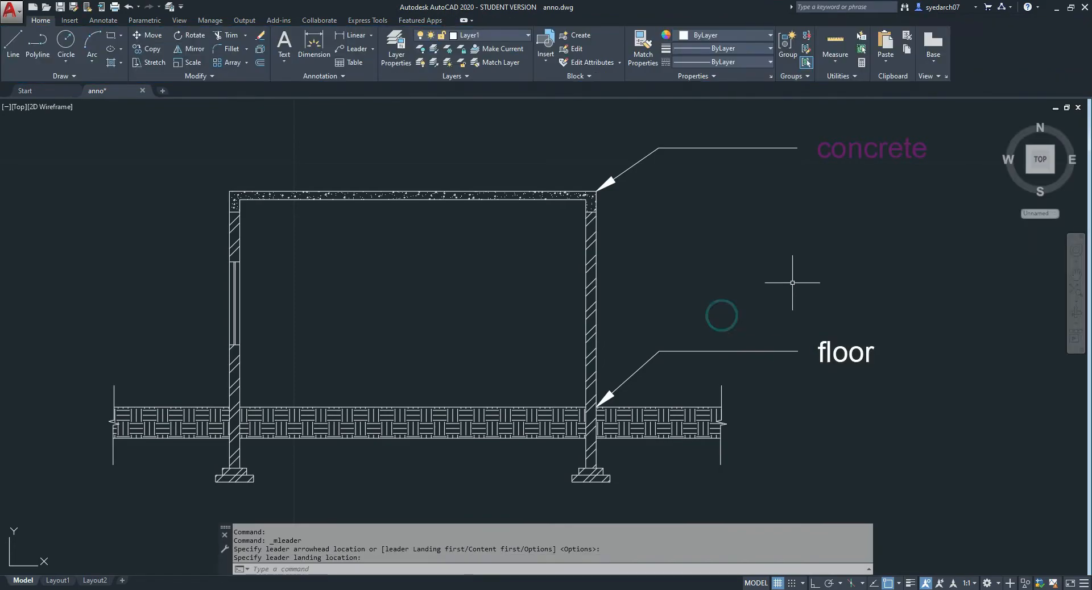
# Add three arrows to the "concrete" multileader, pointing to the slab's top middle, its upper-left corner and the upper part of the right wall
pyautogui.click(373, 48)
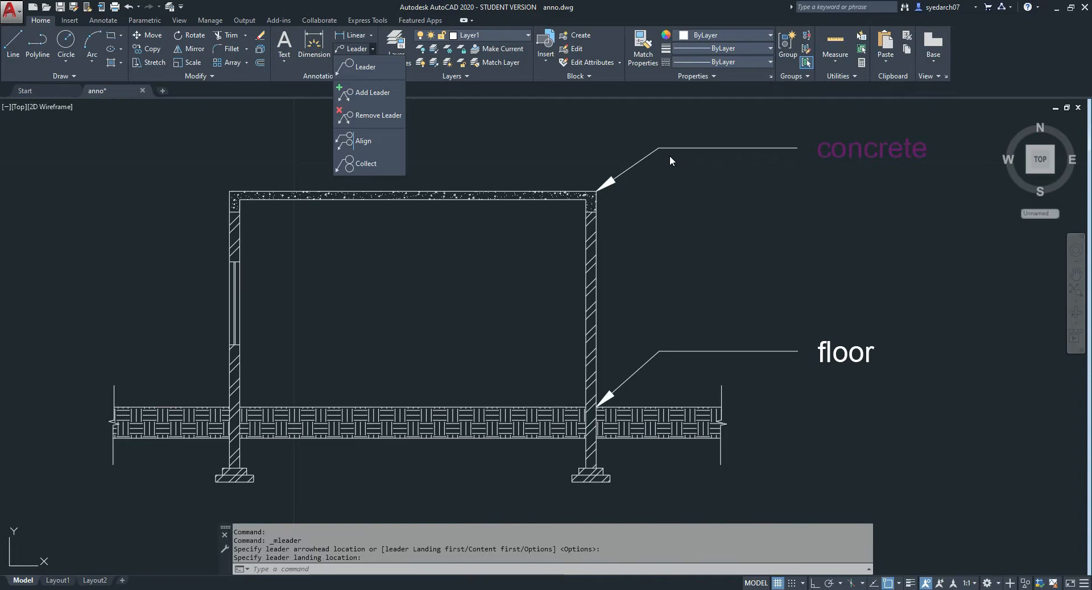
pyautogui.click(384, 98)
pyautogui.write('mlEAde')
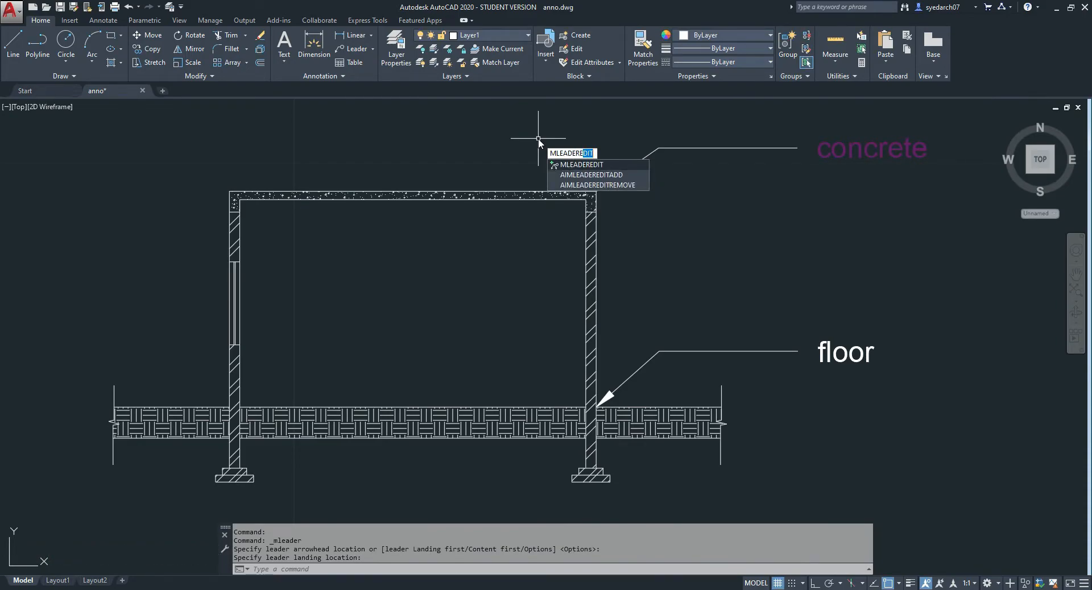
pyautogui.click(578, 176)
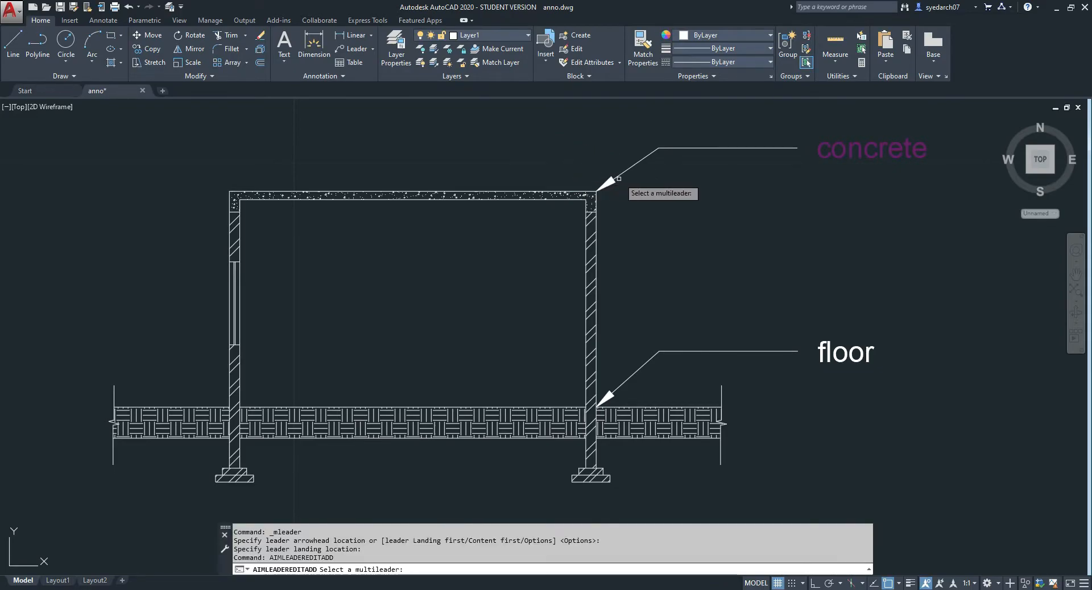
pyautogui.click(656, 150)
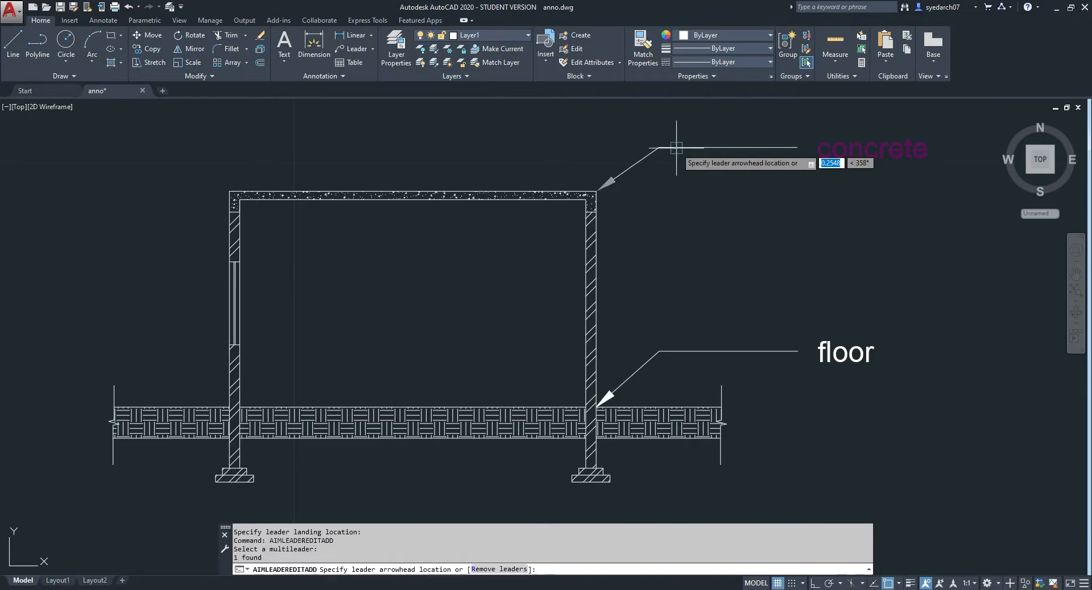
pyautogui.click(405, 191)
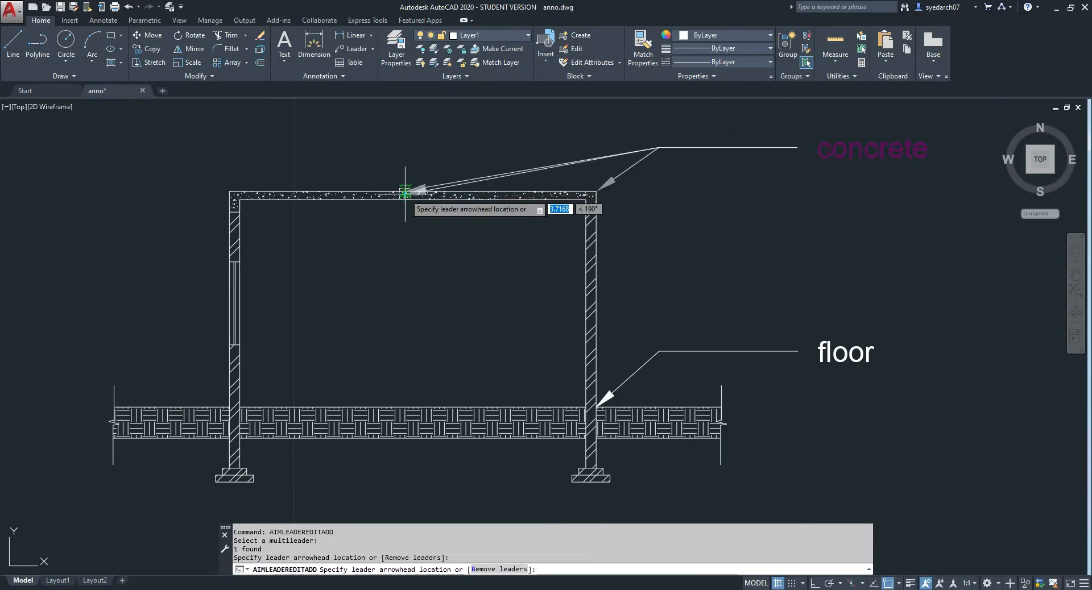
pyautogui.click(229, 191)
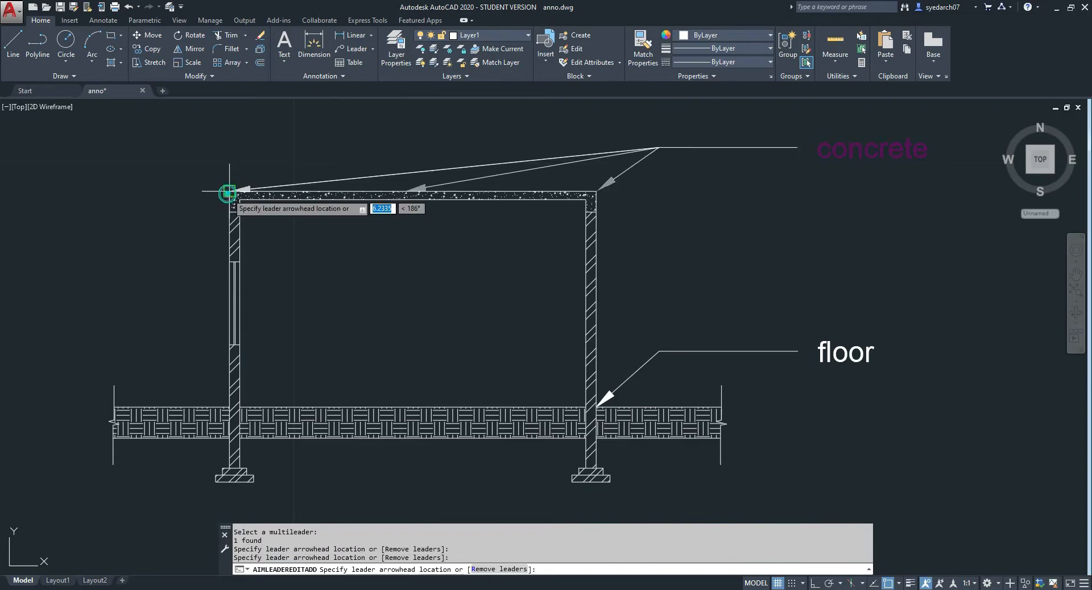
pyautogui.click(596, 233)
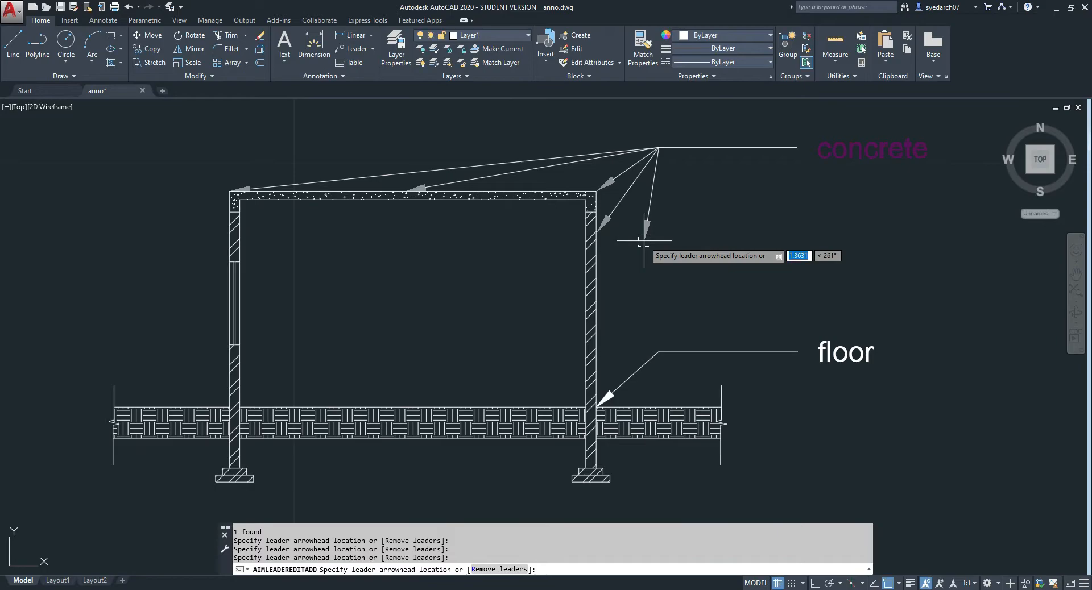
pyautogui.press('Escape')
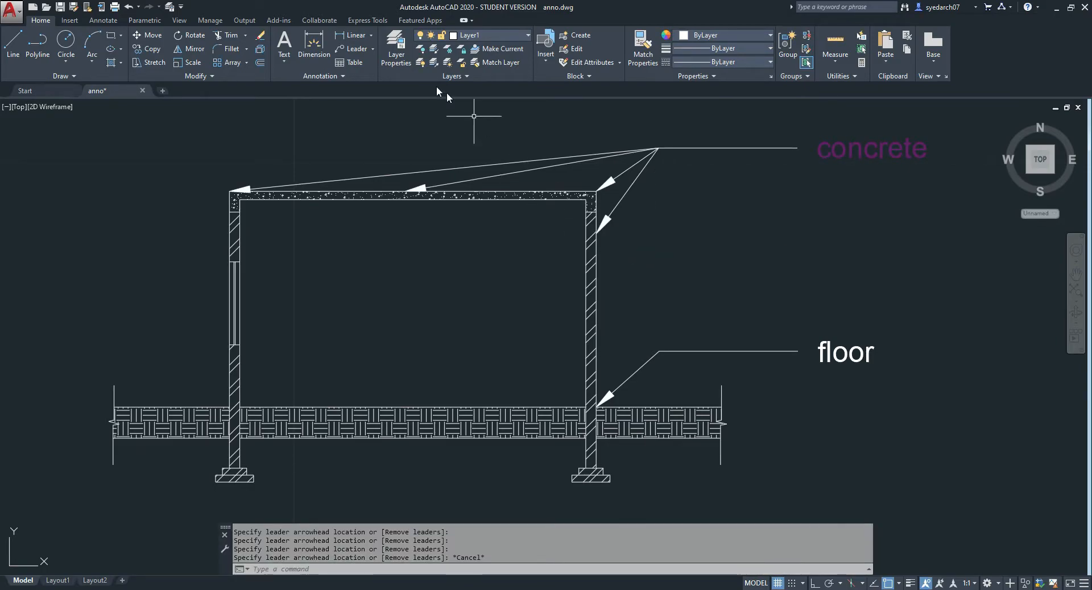
# Remove the arrow pointing to the right wall from the "concrete" multileader
pyautogui.click(373, 49)
pyautogui.write('mleadere')
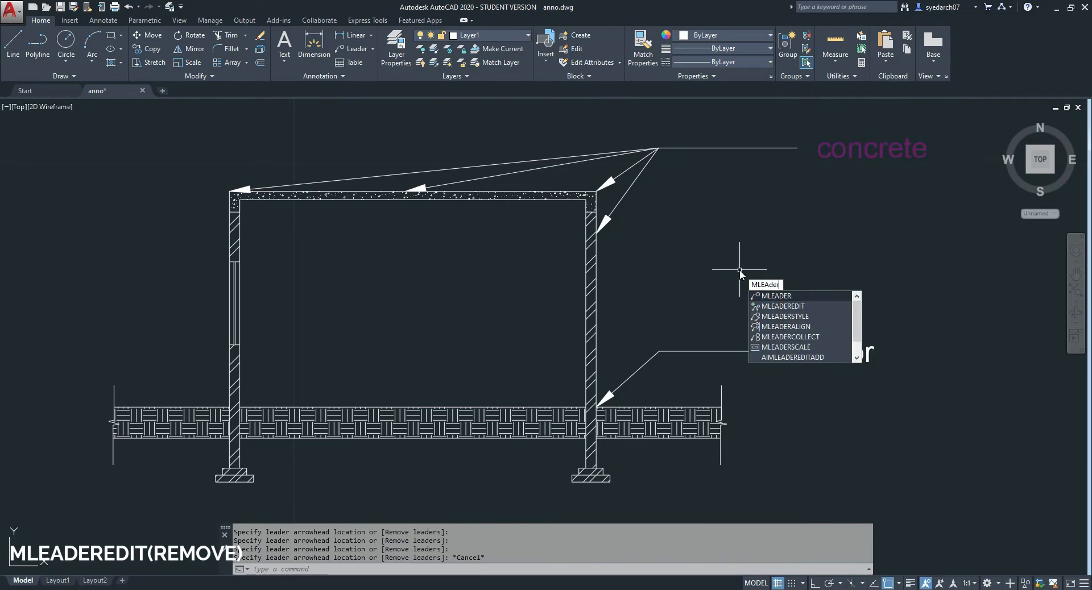
pyautogui.write('d')
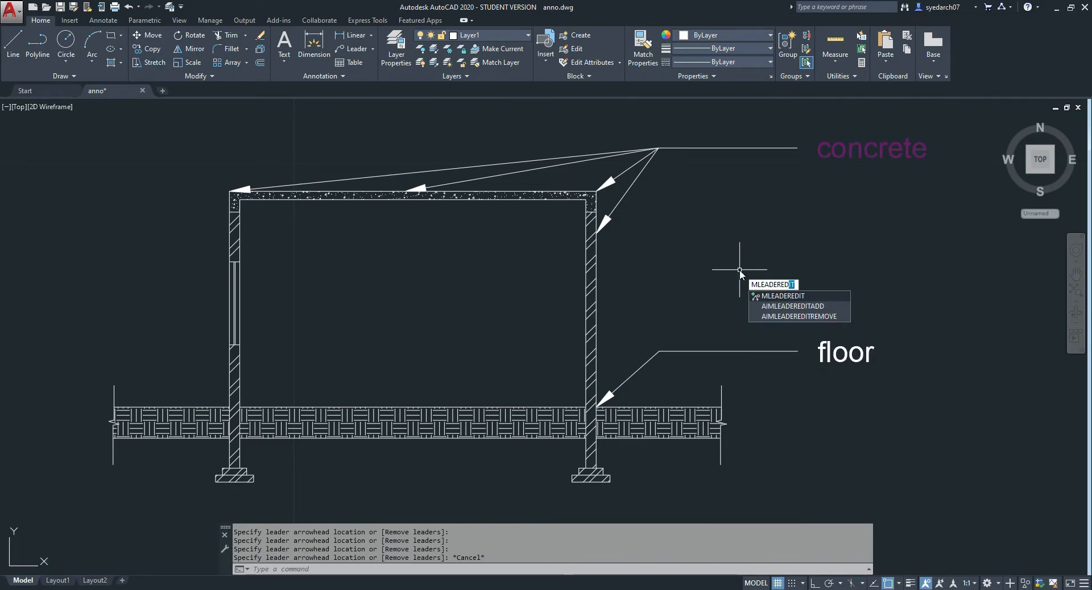
pyautogui.click(787, 317)
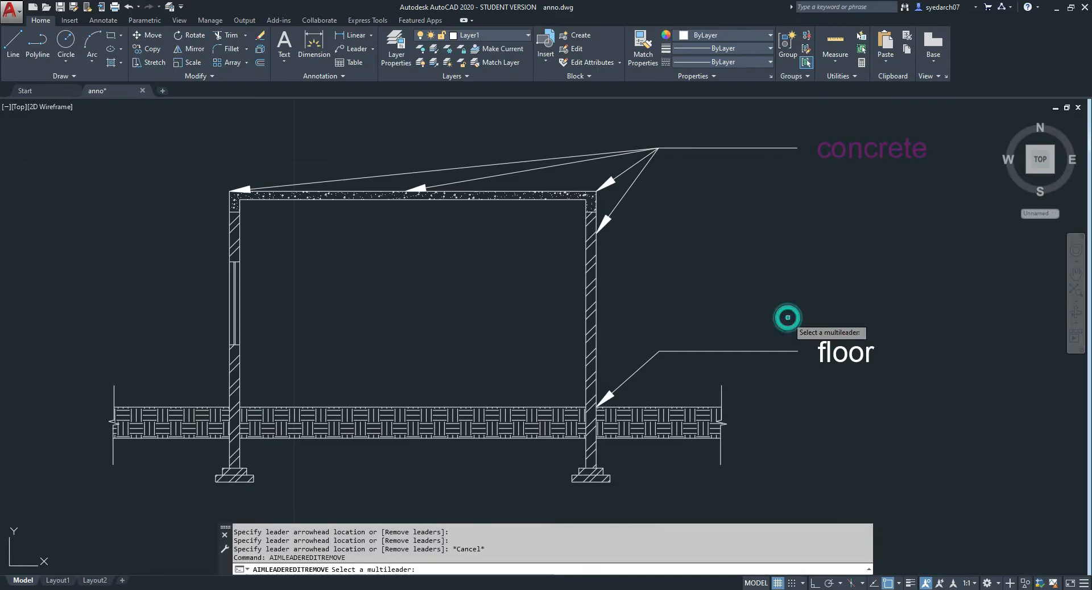
pyautogui.click(633, 184)
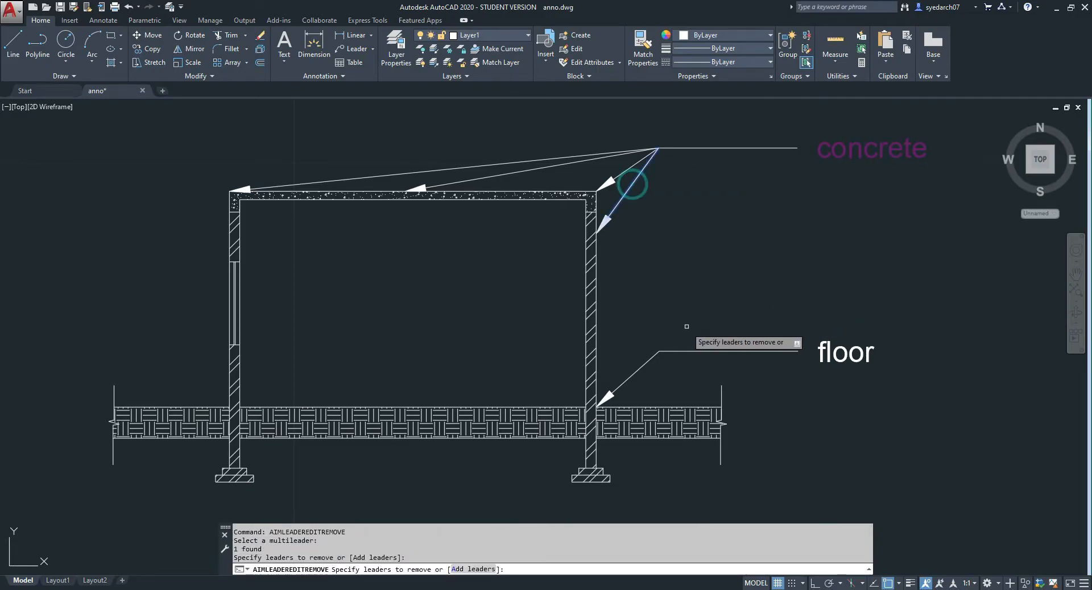
pyautogui.press('Return')
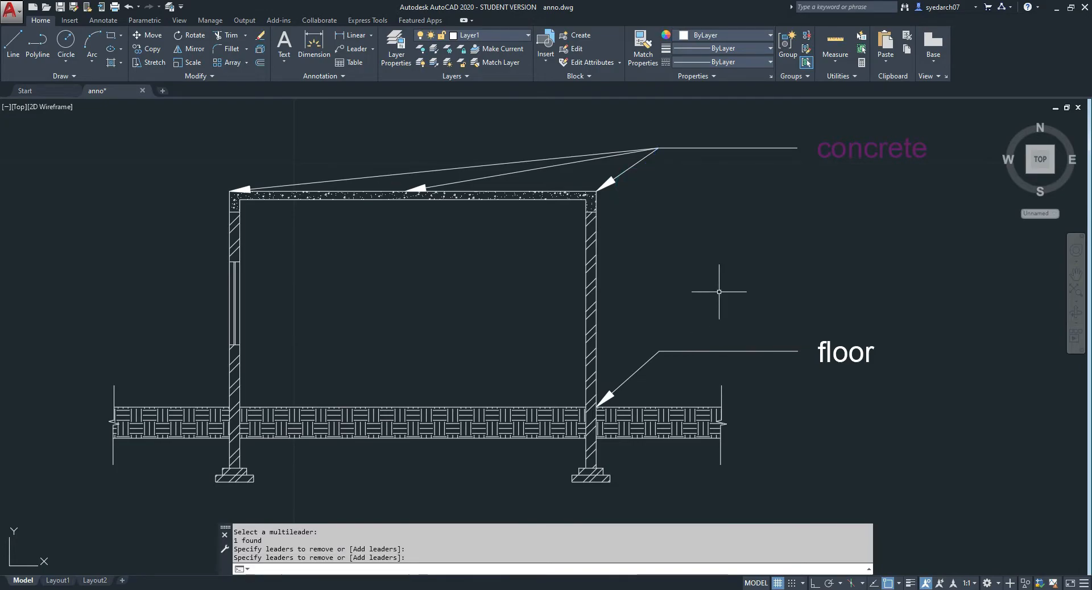
# Add a multileader labelled "brick wall" pointing to the middle of the right wall's outer face, with its text right of the other labels
pyautogui.scroll(2, 428, 124)
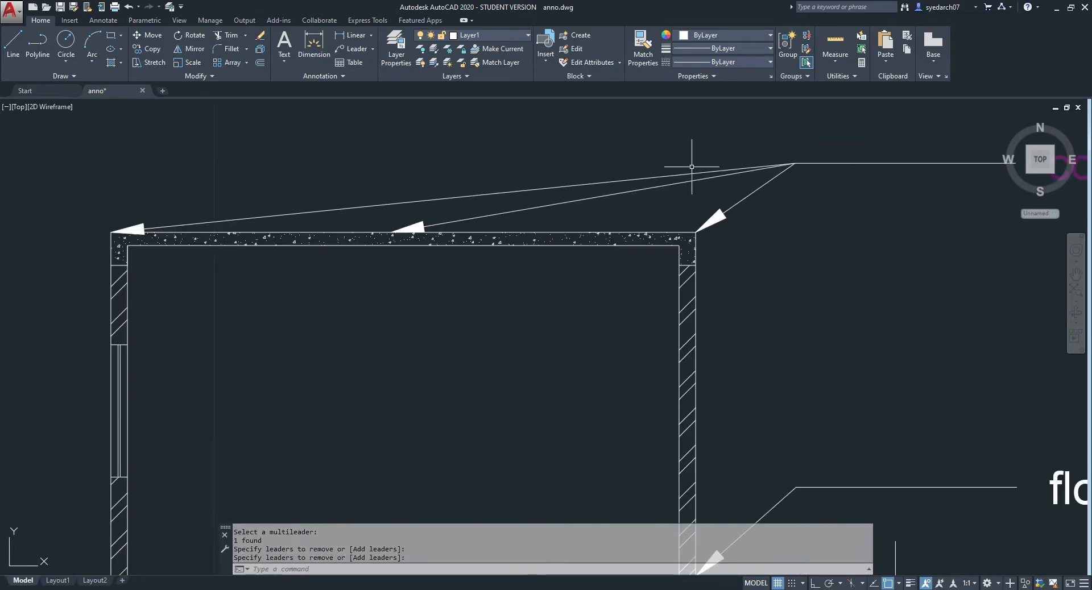
pyautogui.scroll(-2, 692, 166)
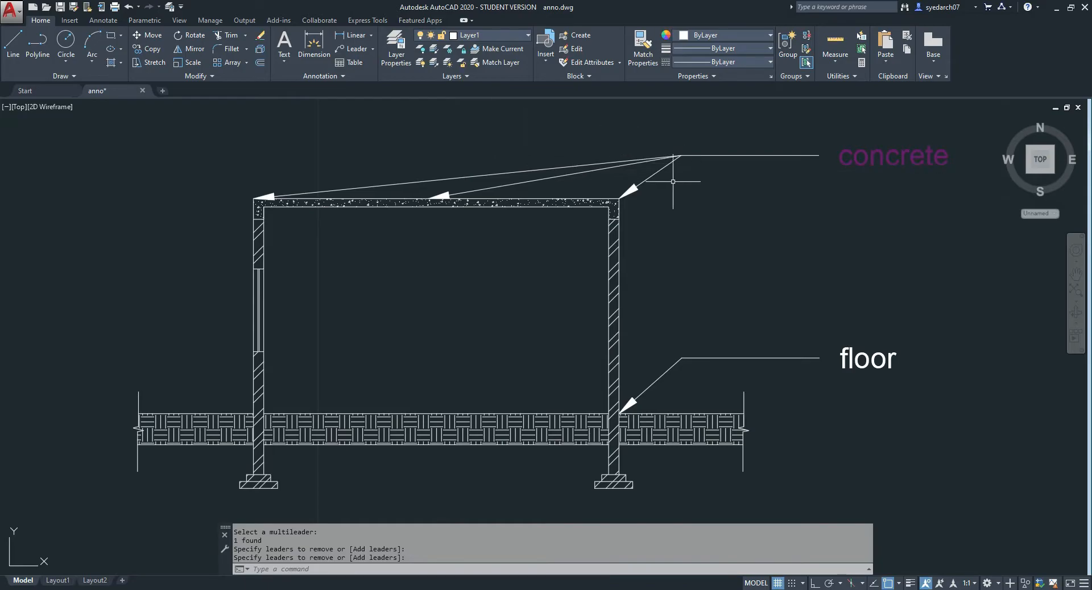
pyautogui.click(355, 49)
pyautogui.click(373, 49)
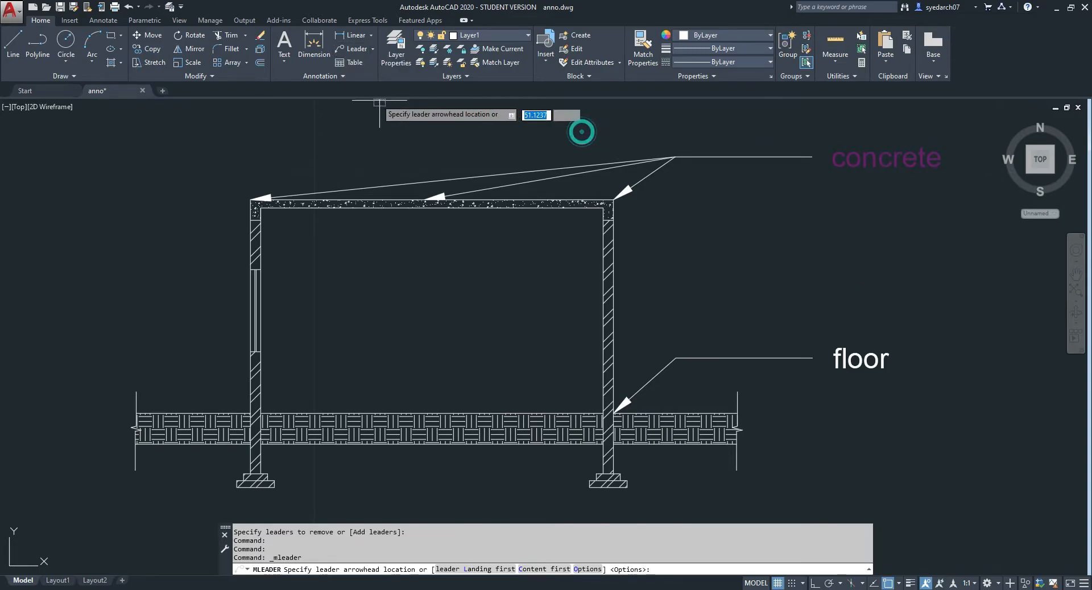
pyautogui.click(372, 49)
pyautogui.click(363, 68)
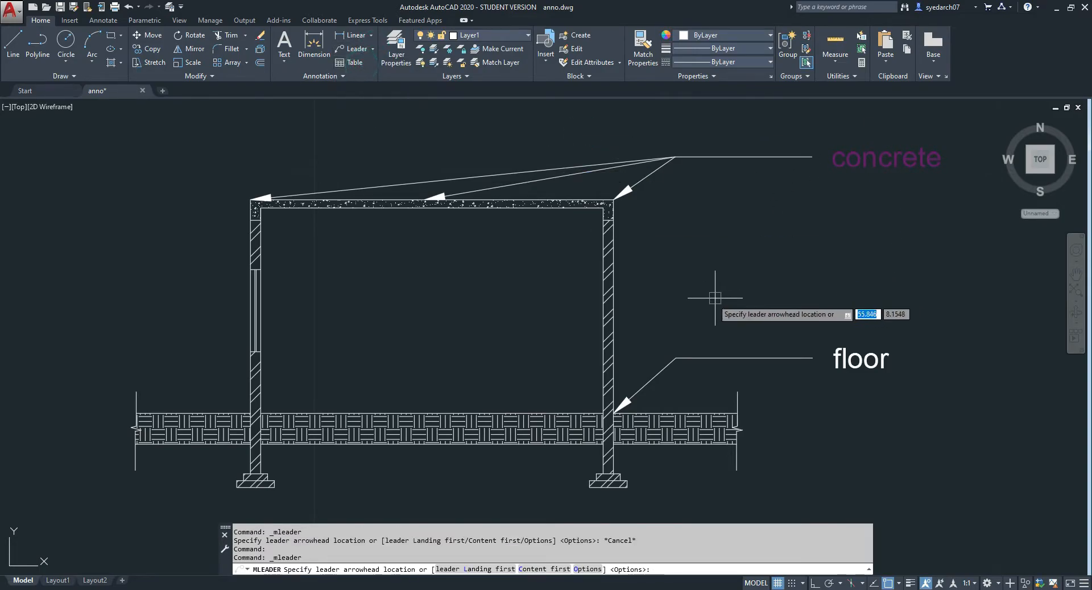
pyautogui.click(615, 287)
pyautogui.click(894, 275)
pyautogui.scroll(-2, 783, 227)
pyautogui.write('brick wall')
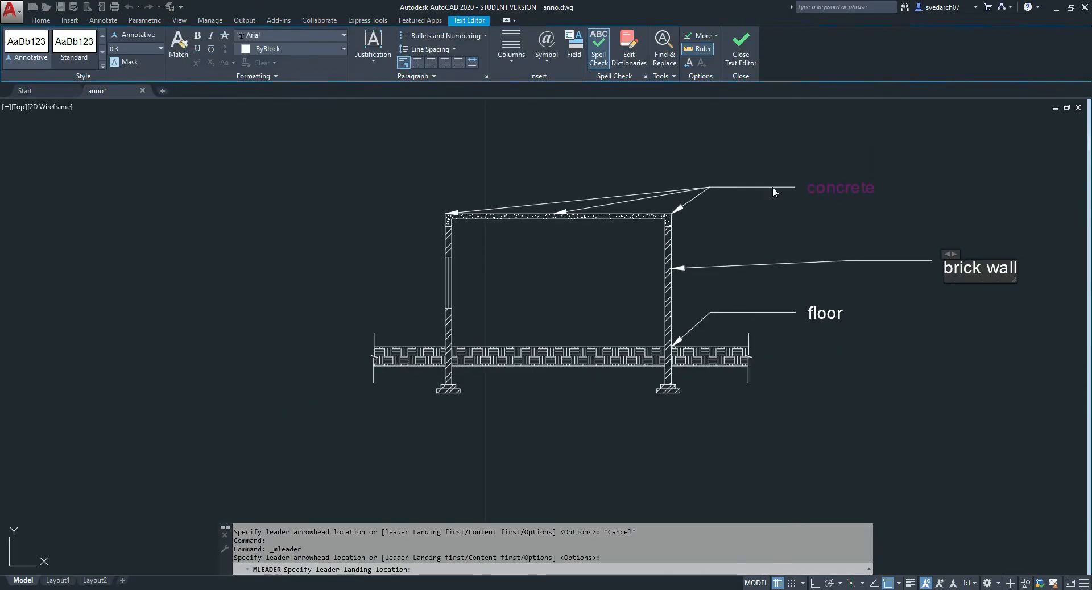
pyautogui.click(741, 48)
# Align the "concrete", "brick wall" and "floor" multileaders vertically to the "floor" leader with MLEADERALIGN and Ortho on
pyautogui.scroll(2, 831, 165)
pyautogui.moveTo(831, 164); pyautogui.dragTo(606, 141, button='middle')
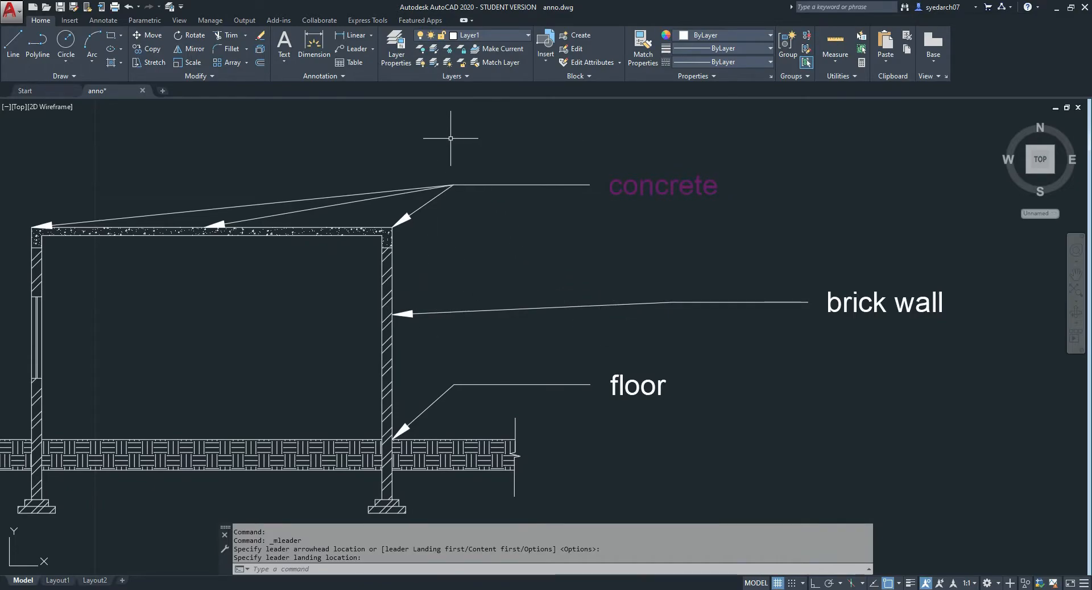
pyautogui.click(373, 49)
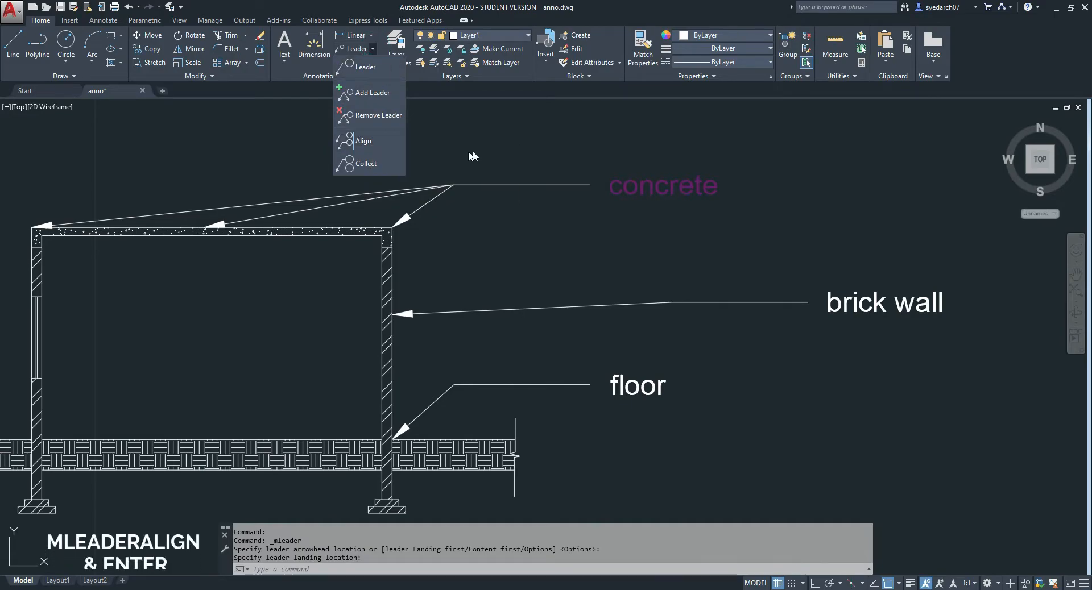
pyautogui.write('mleadeea')
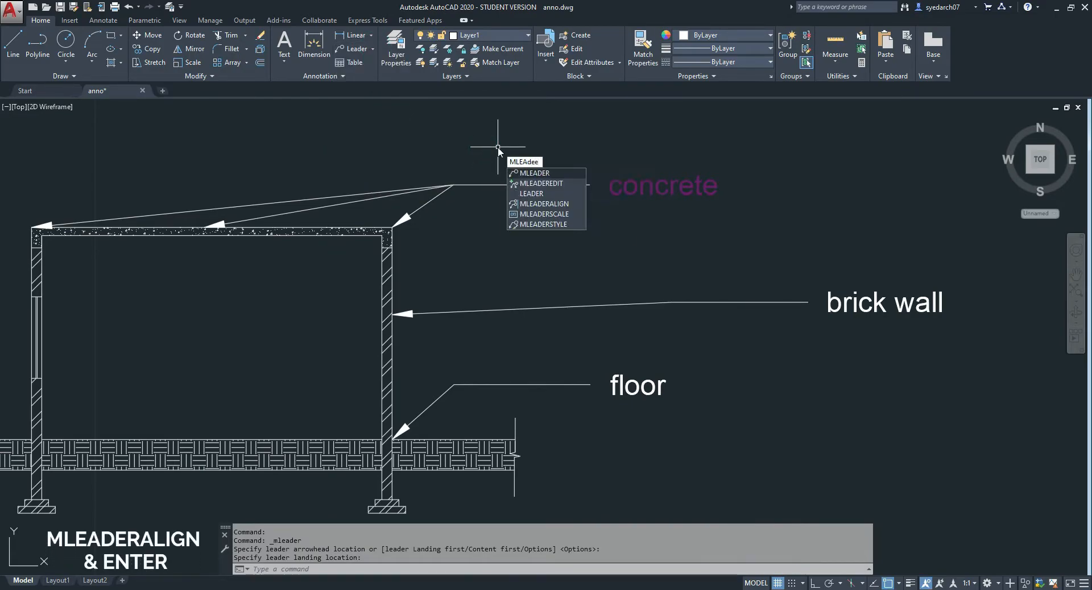
pyautogui.write('lign')
pyautogui.press('Return')
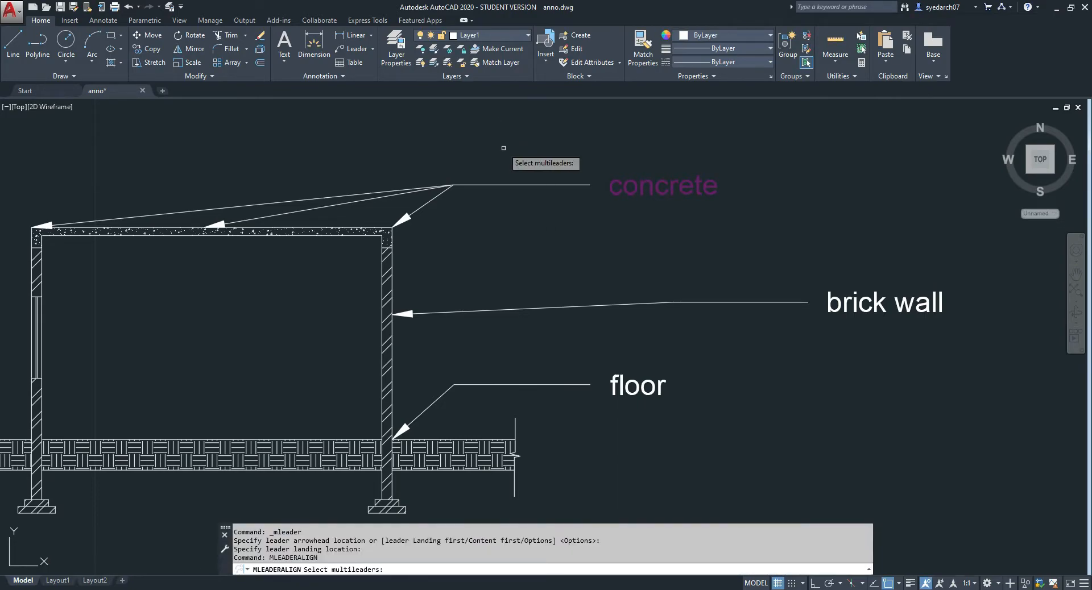
pyautogui.click(571, 392)
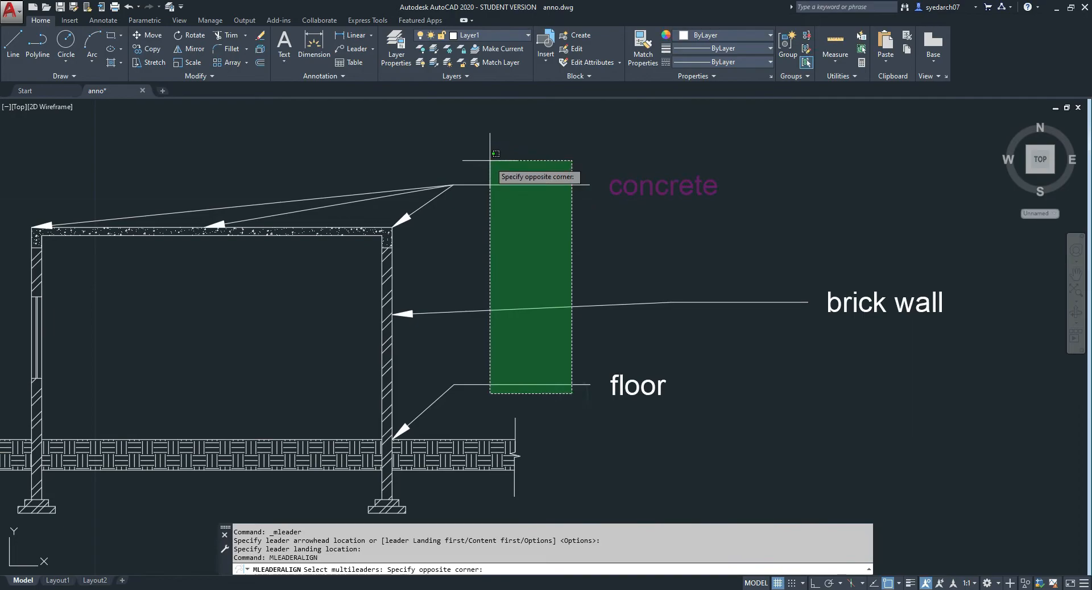
pyautogui.click(495, 156)
pyautogui.press('Return')
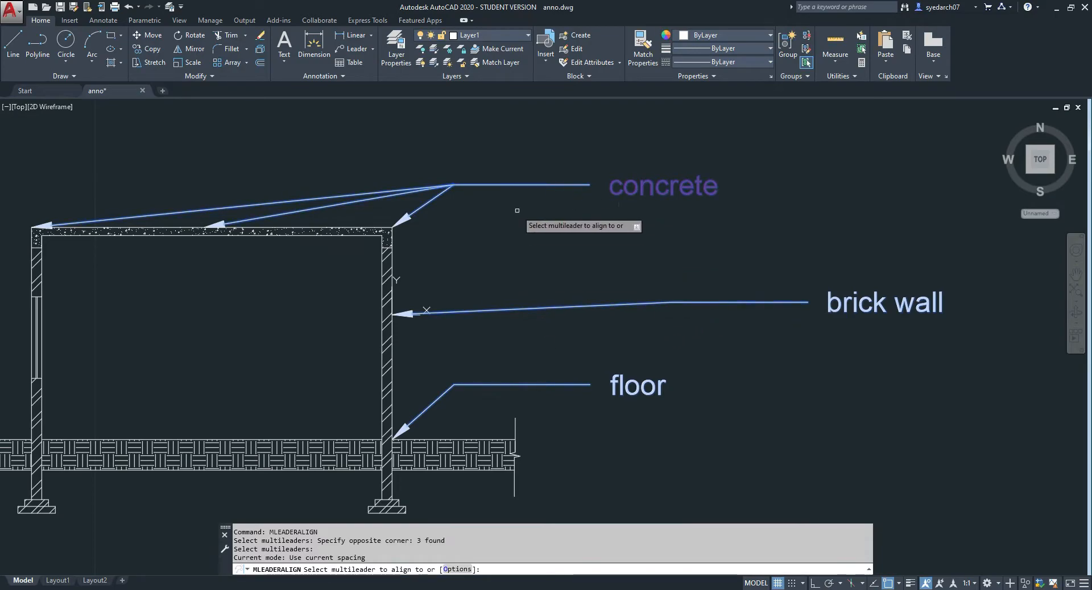
pyautogui.click(547, 384)
pyautogui.scroll(-4, 594, 170)
pyautogui.press('F8')
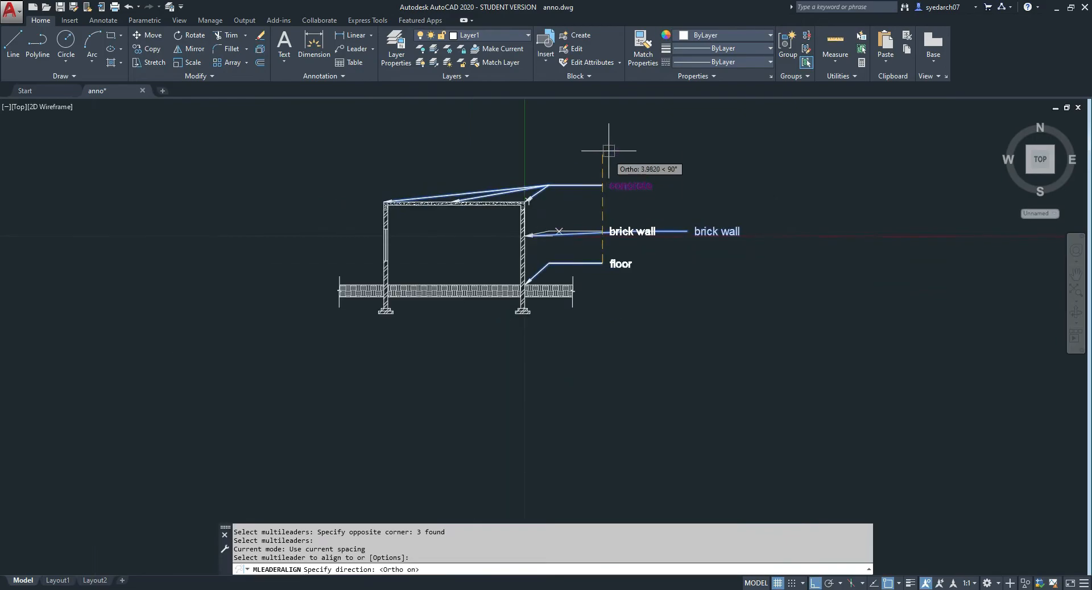
pyautogui.click(687, 231)
pyautogui.scroll(3, 605, 183)
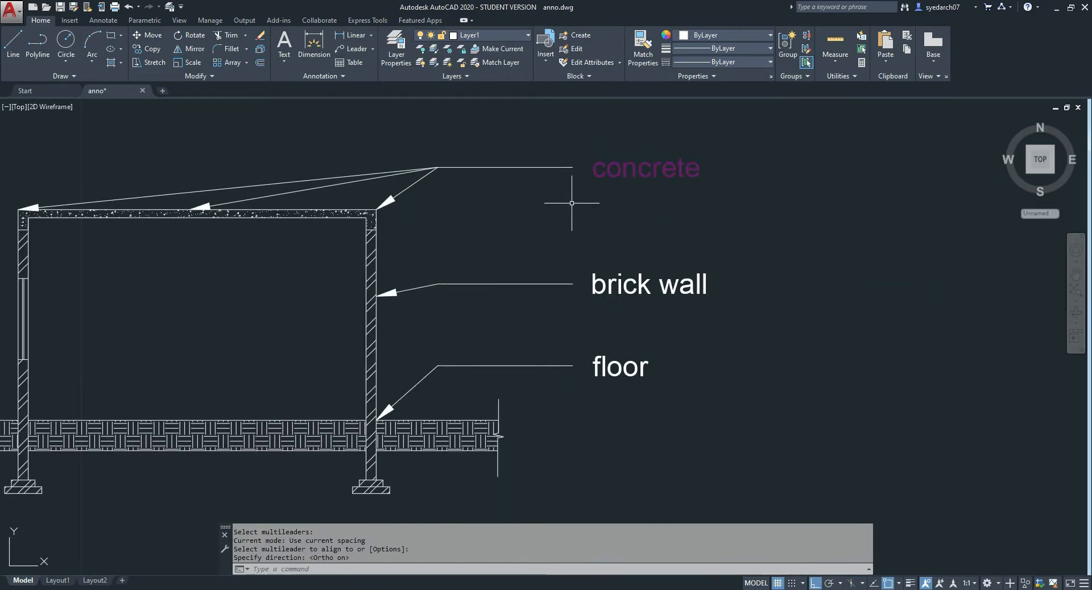
# Try to collect the "concrete", "brick wall" and "floor" text multileaders with MLEADERCOLLECT, then cancel the command
pyautogui.scroll(-3, 581, 317)
pyautogui.scroll(3, 508, 221)
pyautogui.click(373, 50)
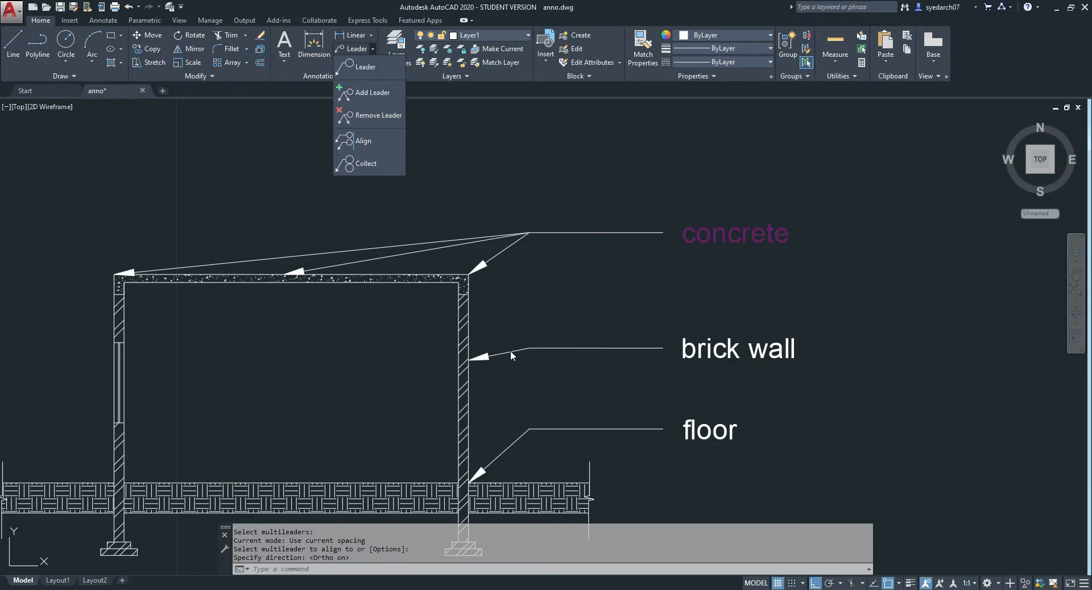
pyautogui.scroll(-3, 597, 228)
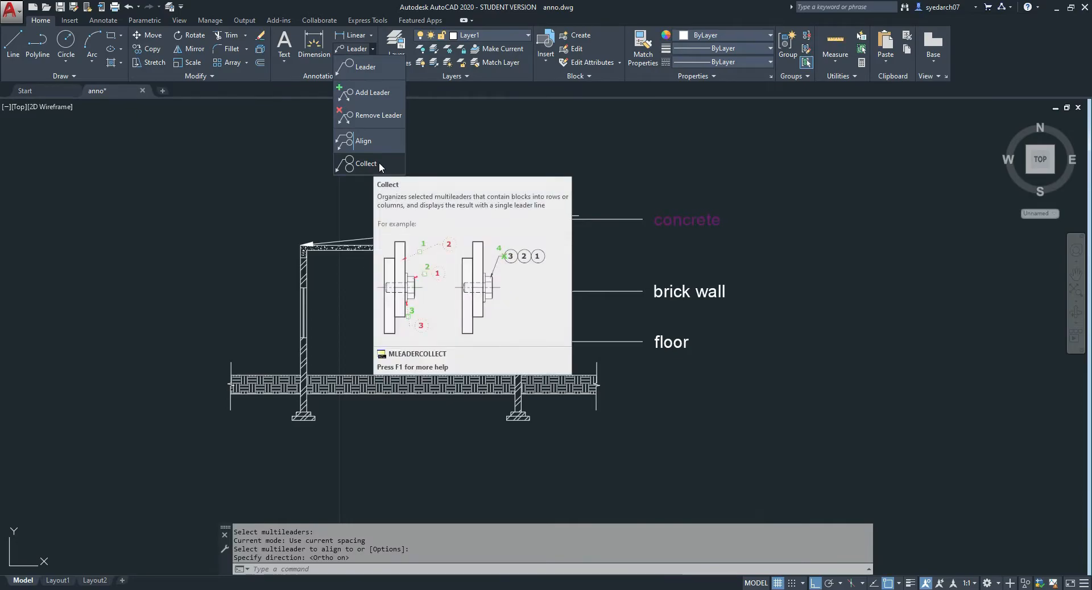
pyautogui.click(546, 151)
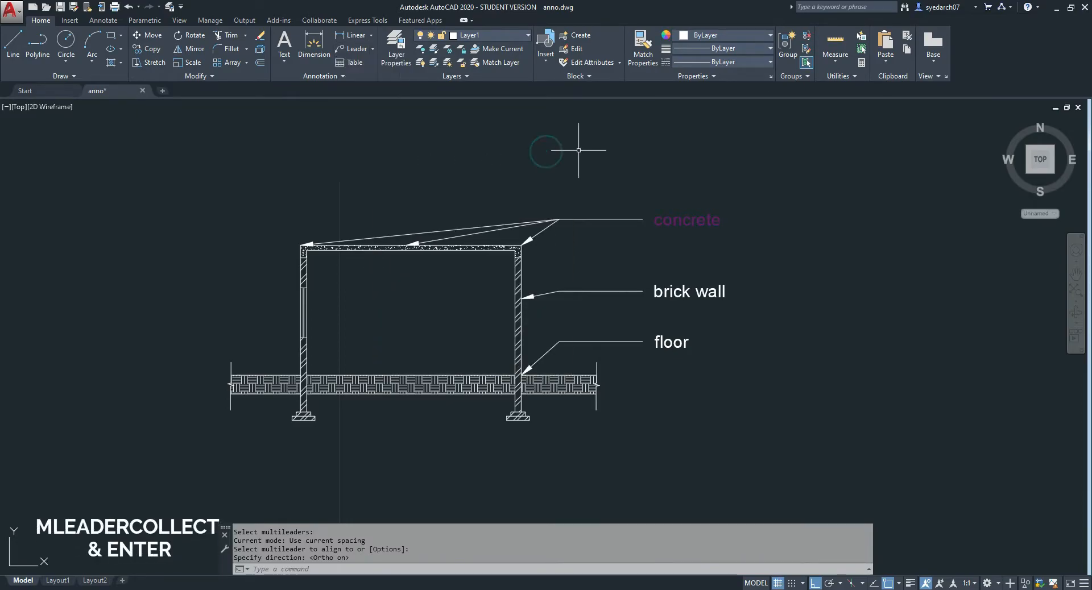
pyautogui.write('MEAderc')
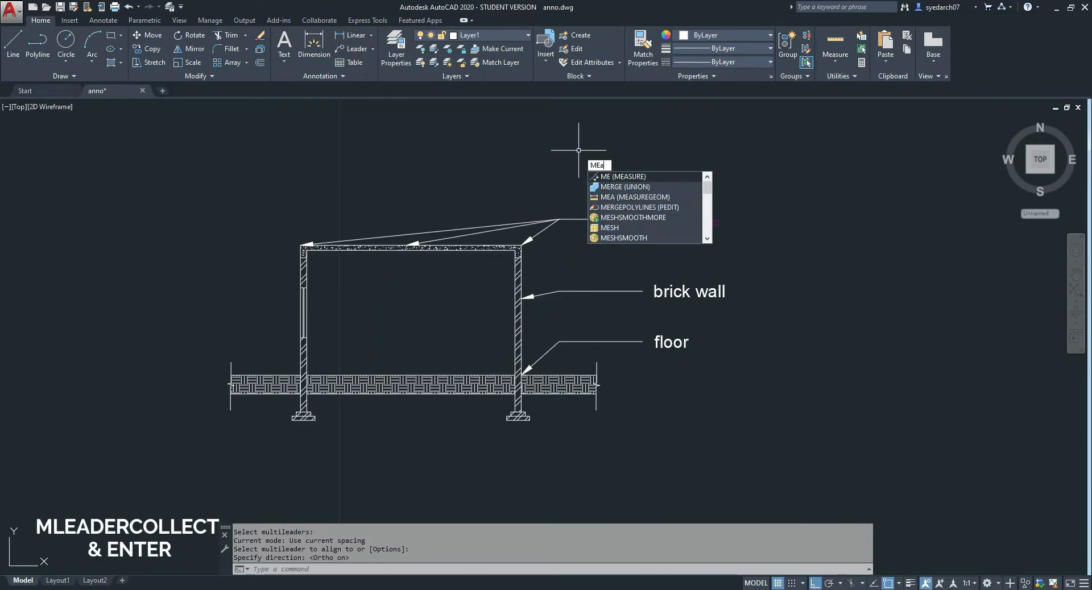
pyautogui.press('Return')
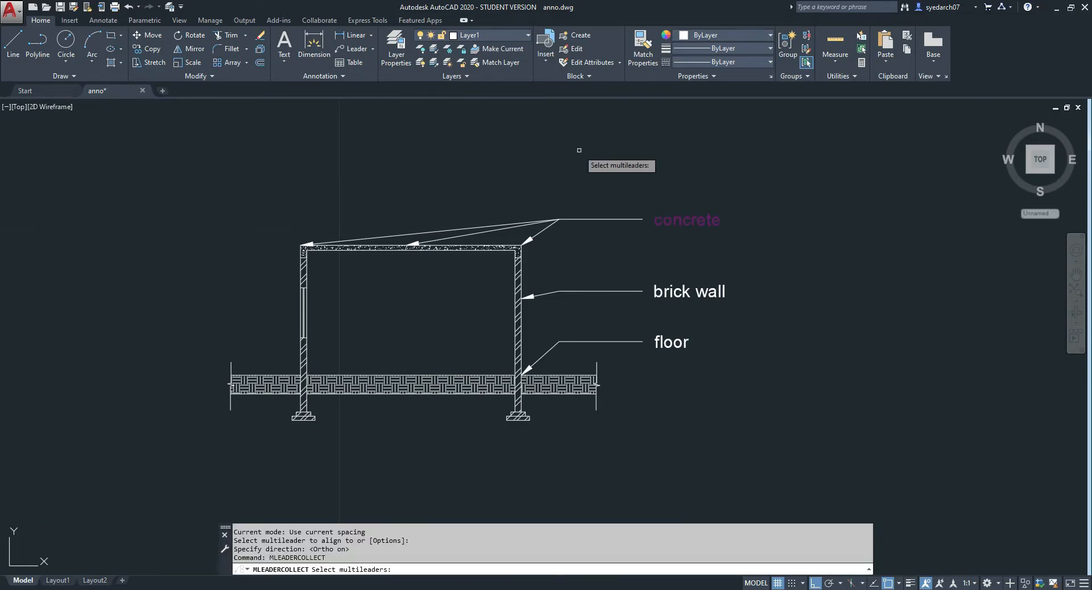
pyautogui.click(616, 292)
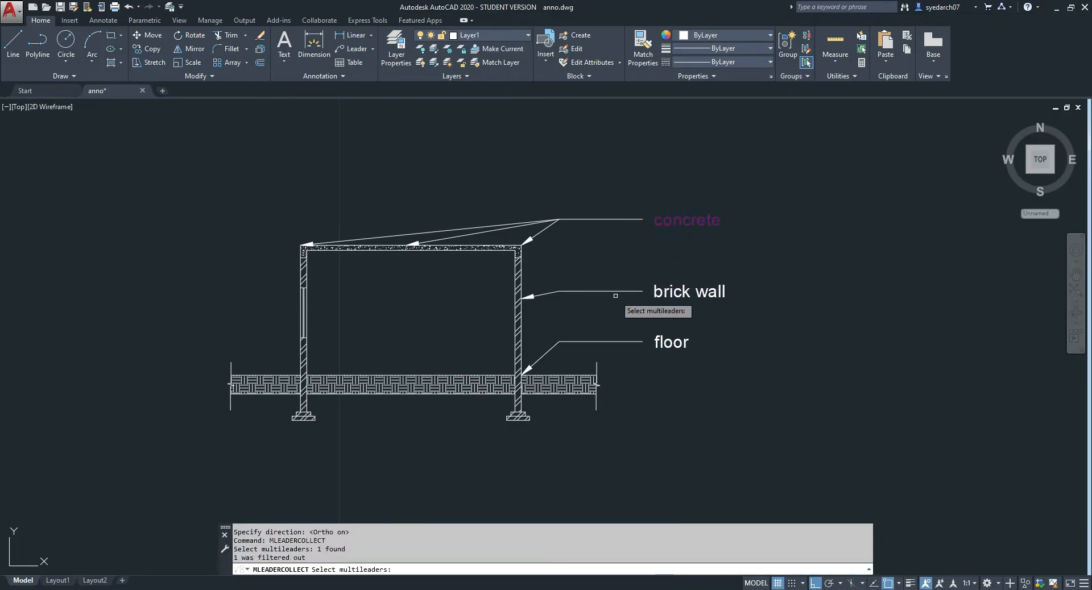
pyautogui.click(614, 293)
pyautogui.click(601, 221)
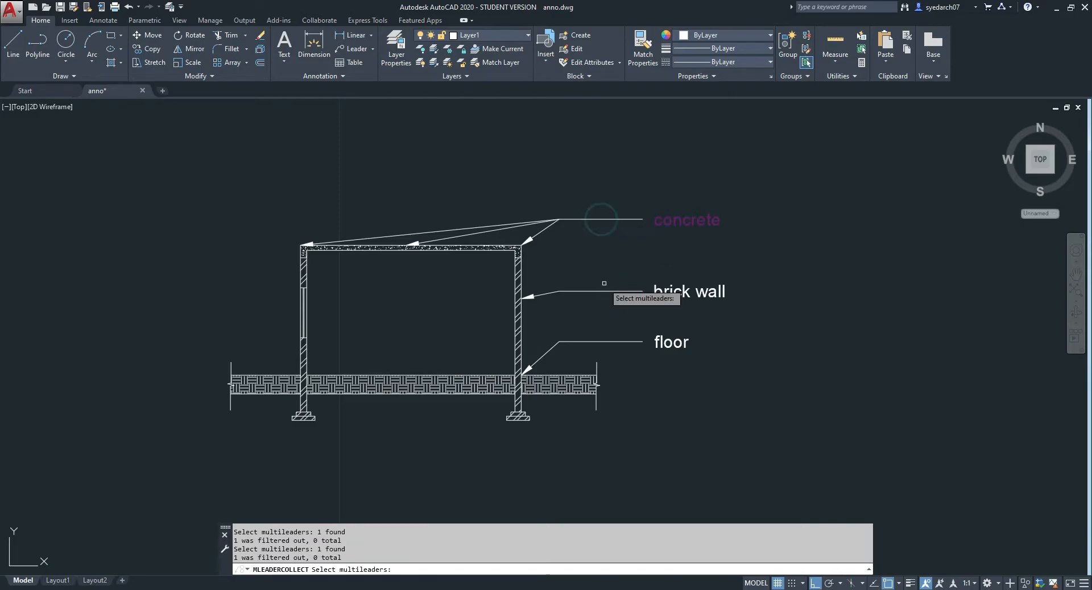
pyautogui.click(609, 294)
pyautogui.click(573, 345)
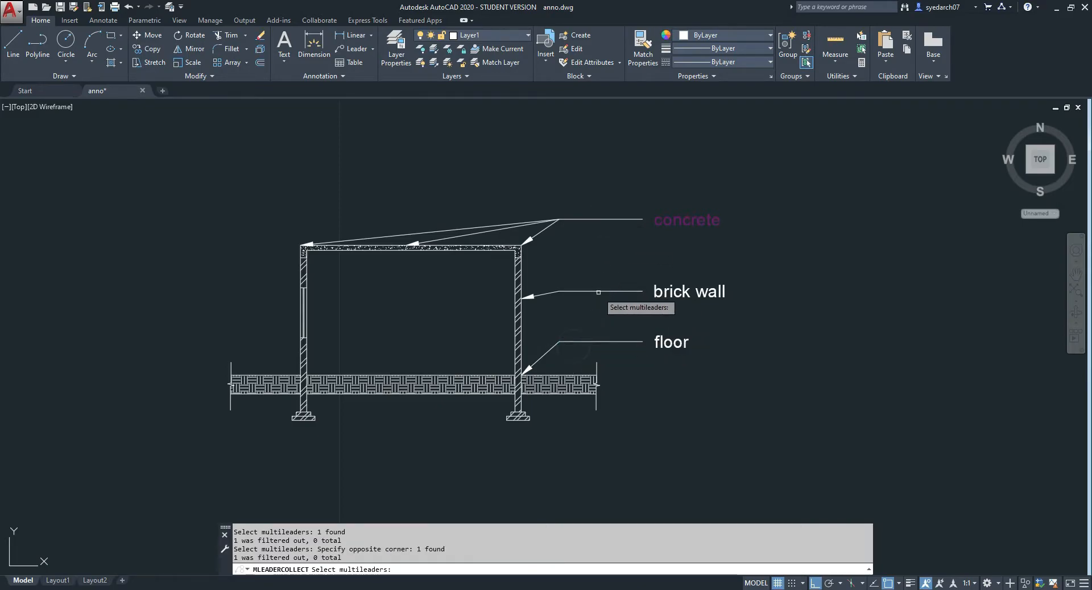
pyautogui.press('Escape')
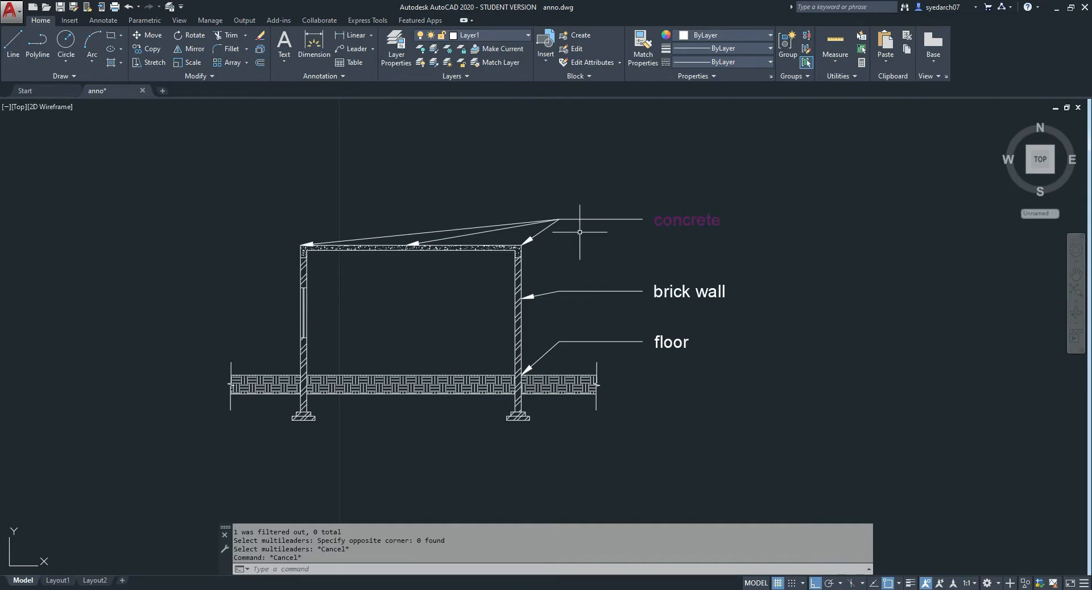
# Create a new multileader style based on Standard with MLEADERSTYLE, keeping the suggested name
pyautogui.write('MLEADER')
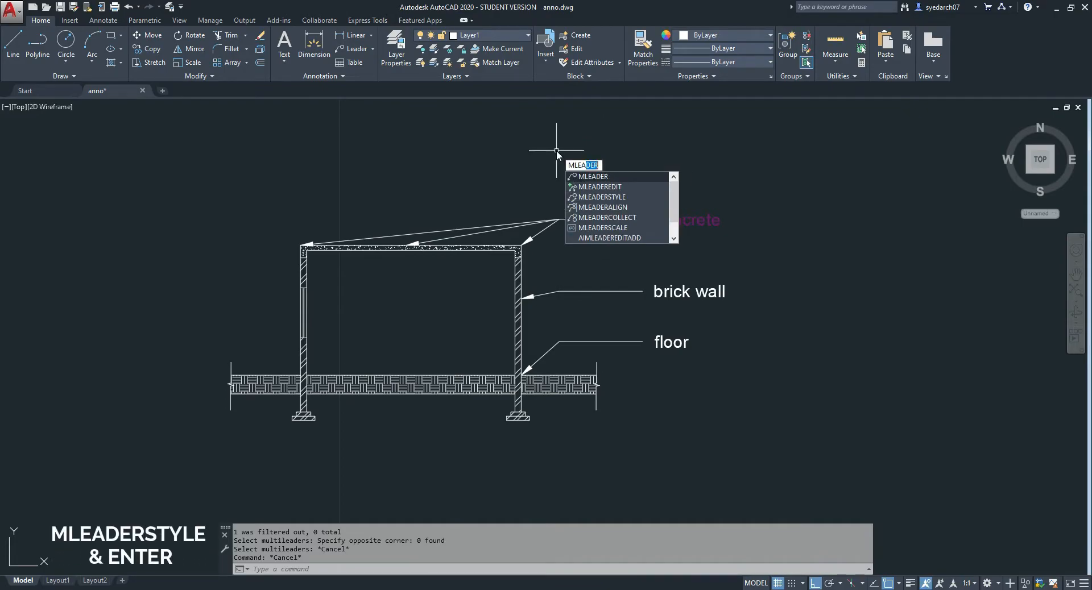
pyautogui.write('STYLE')
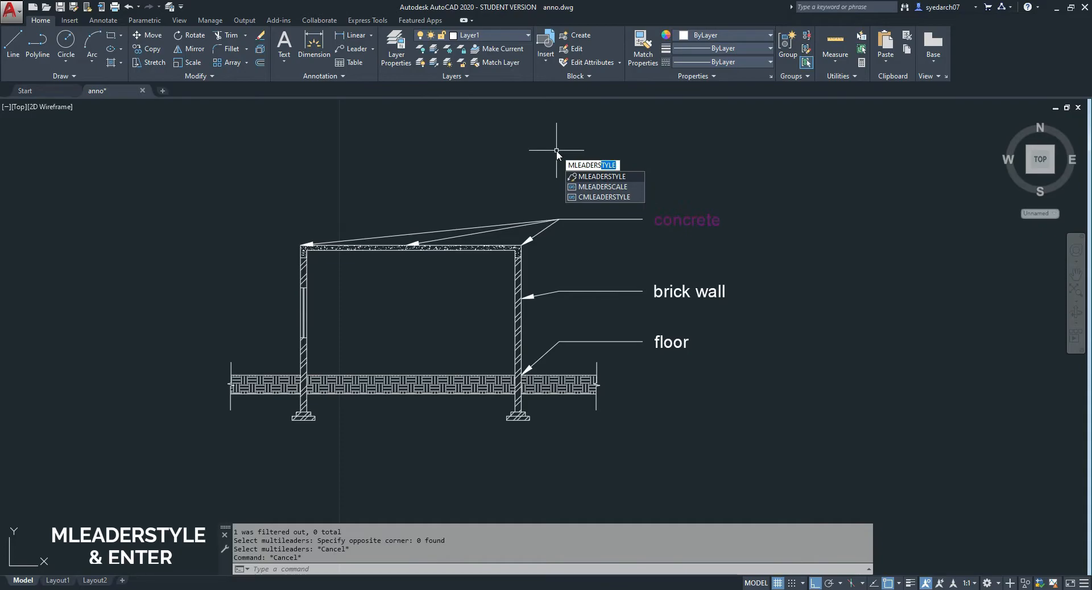
pyautogui.press('Return')
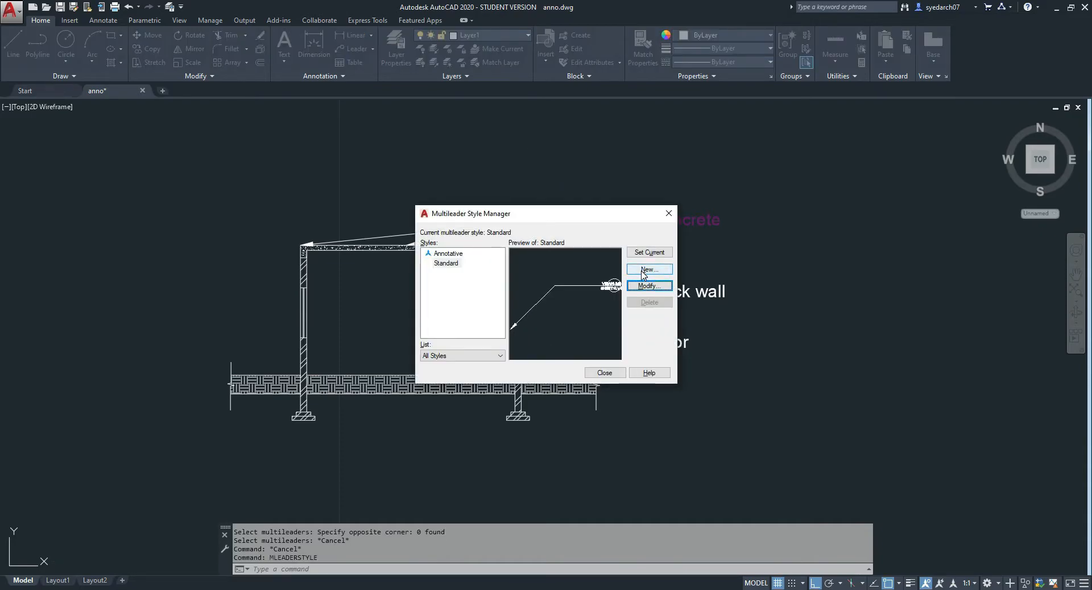
pyautogui.click(648, 270)
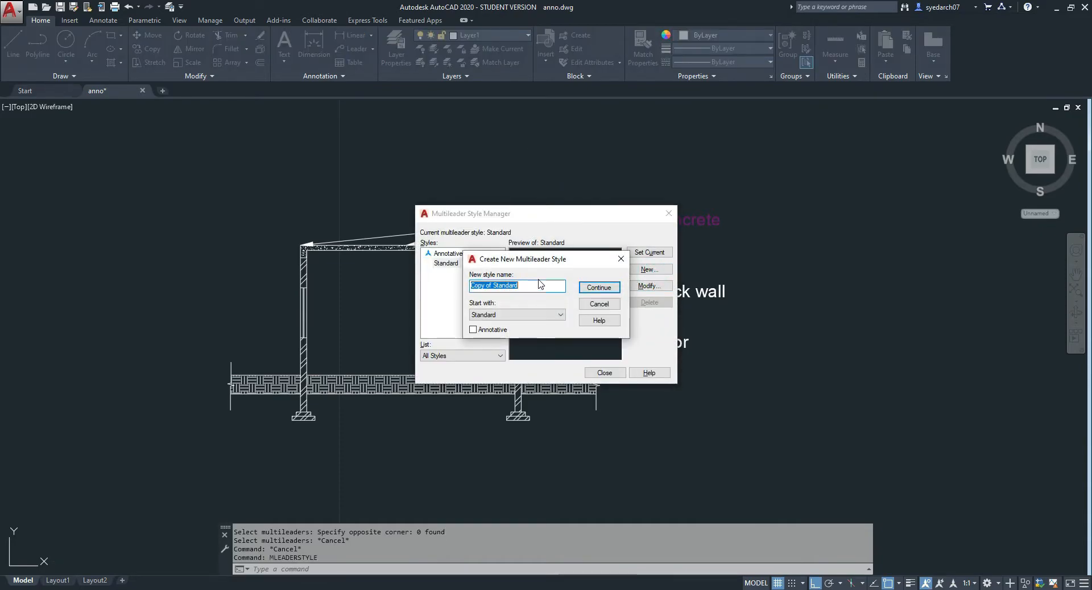
pyautogui.click(592, 290)
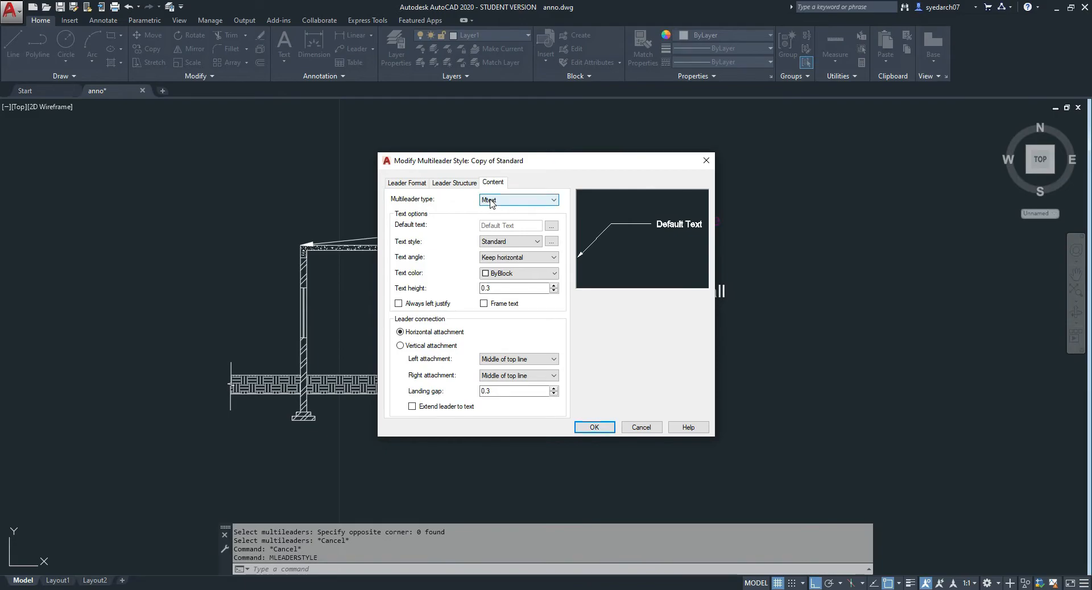
# Set the new style's multileader type to Block, accept it and close the style manager
pyautogui.click(490, 200)
pyautogui.click(490, 216)
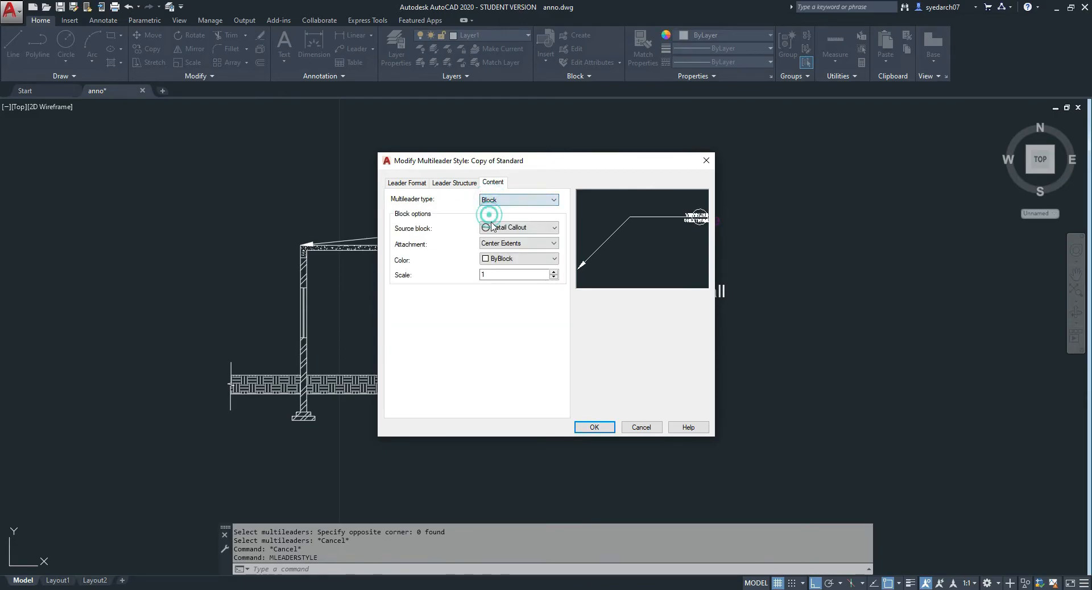
pyautogui.click(603, 427)
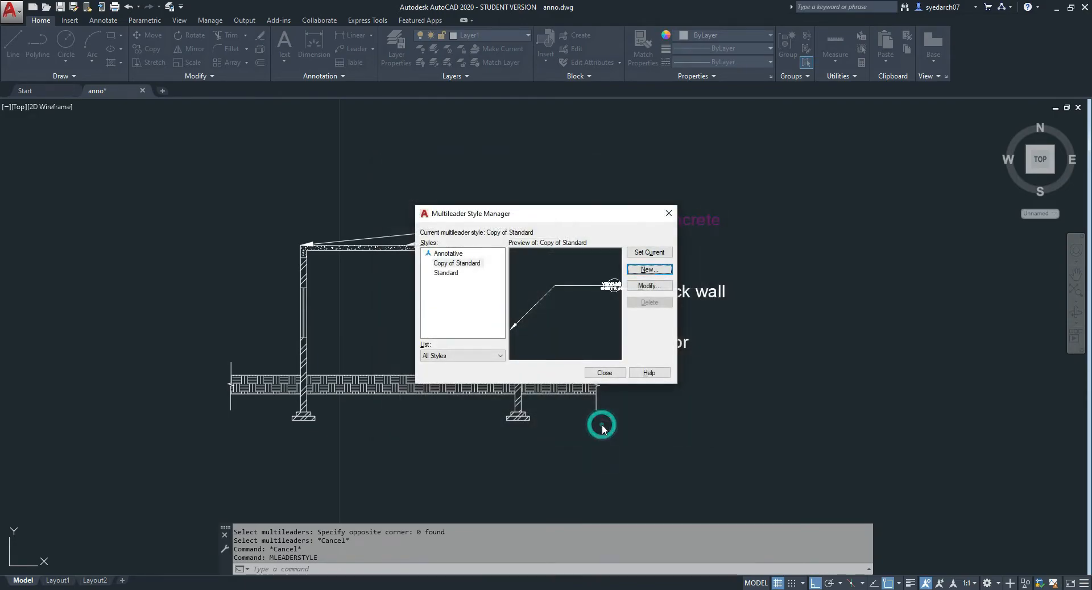
pyautogui.click(455, 264)
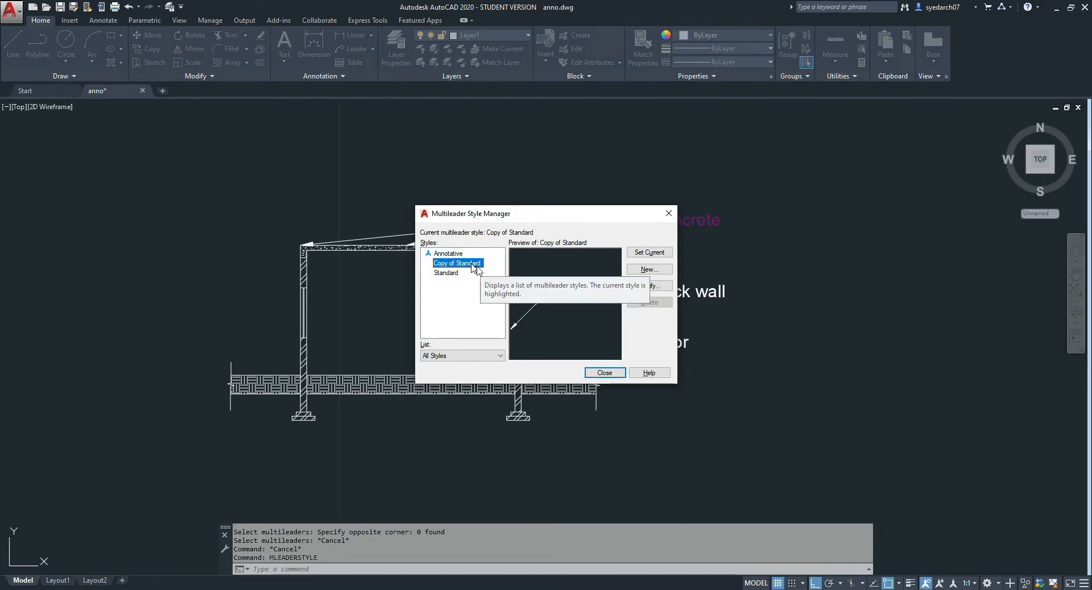
pyautogui.click(598, 373)
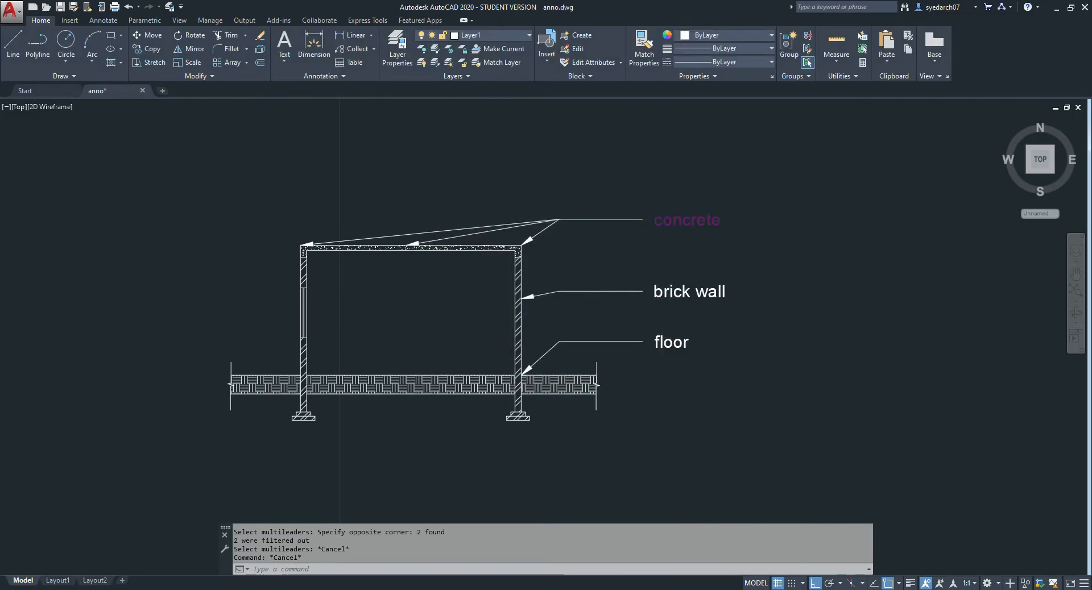
# Place a detail callout multileader with view number 1, running horizontally outward from the section's left roof corner
pyautogui.scroll(2, 117, 268)
pyautogui.moveTo(150, 264)
pyautogui.mouseDown(button='middle')
pyautogui.moveTo(215, 255)
pyautogui.moveTo(284, 265)
pyautogui.mouseUp(button='middle')
pyautogui.write('MLE')
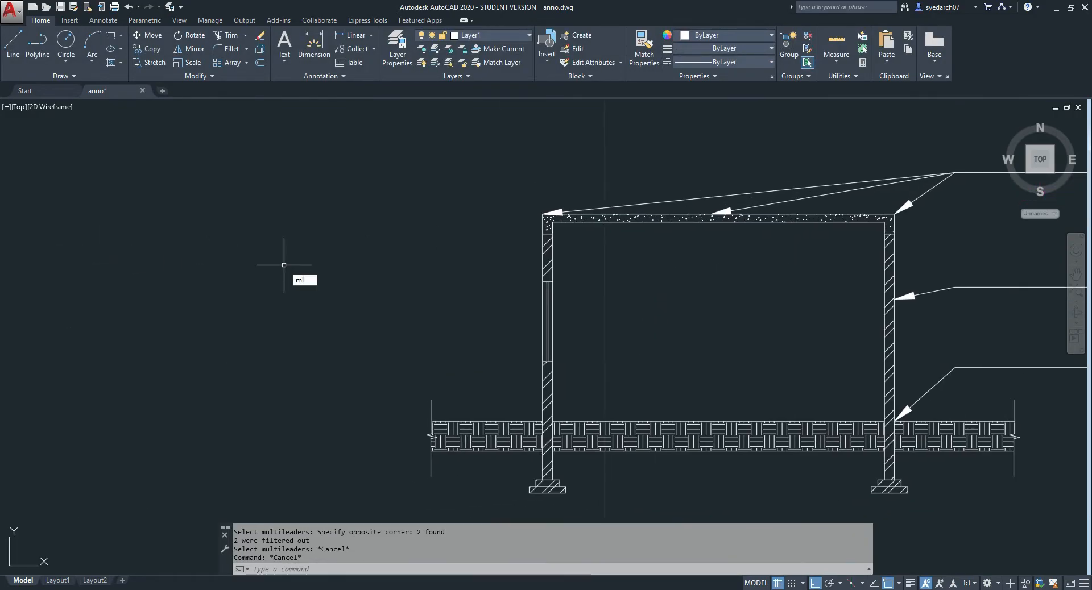
pyautogui.press('Down')
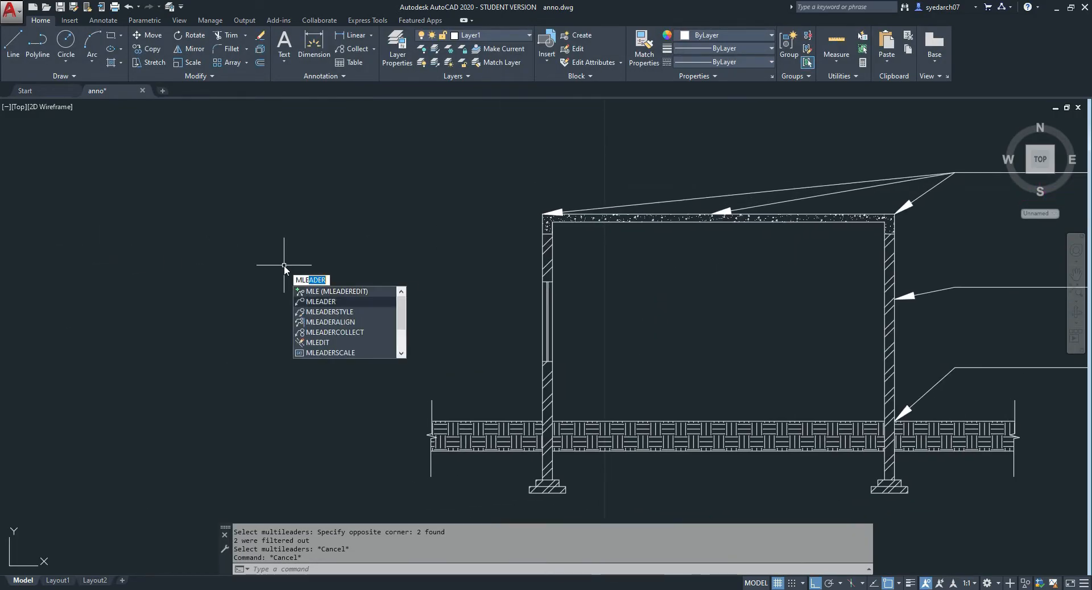
pyautogui.press('Return')
pyautogui.click(541, 214)
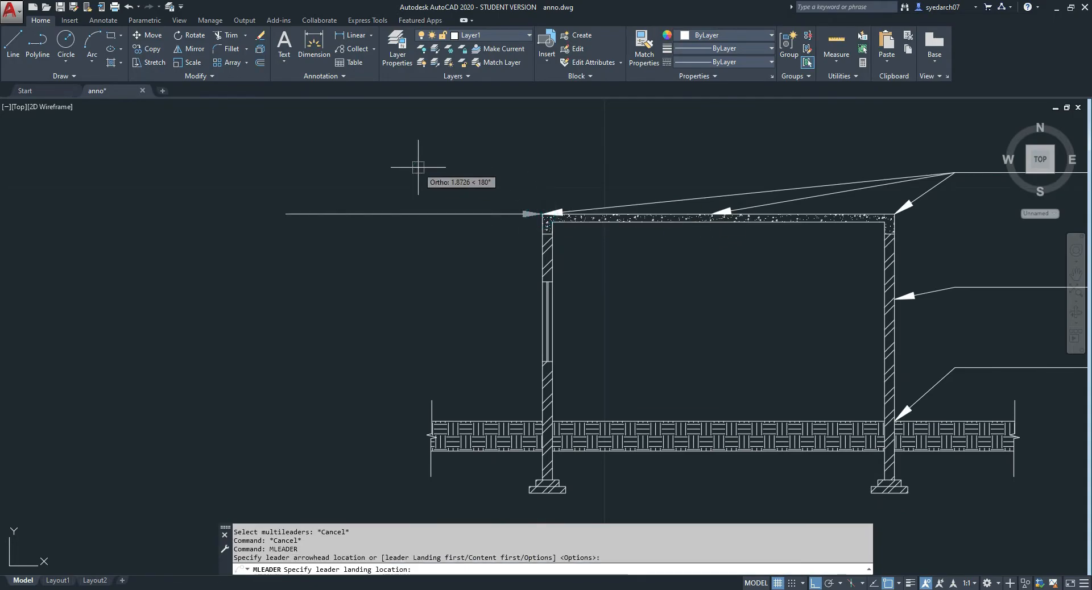
pyautogui.click(402, 166)
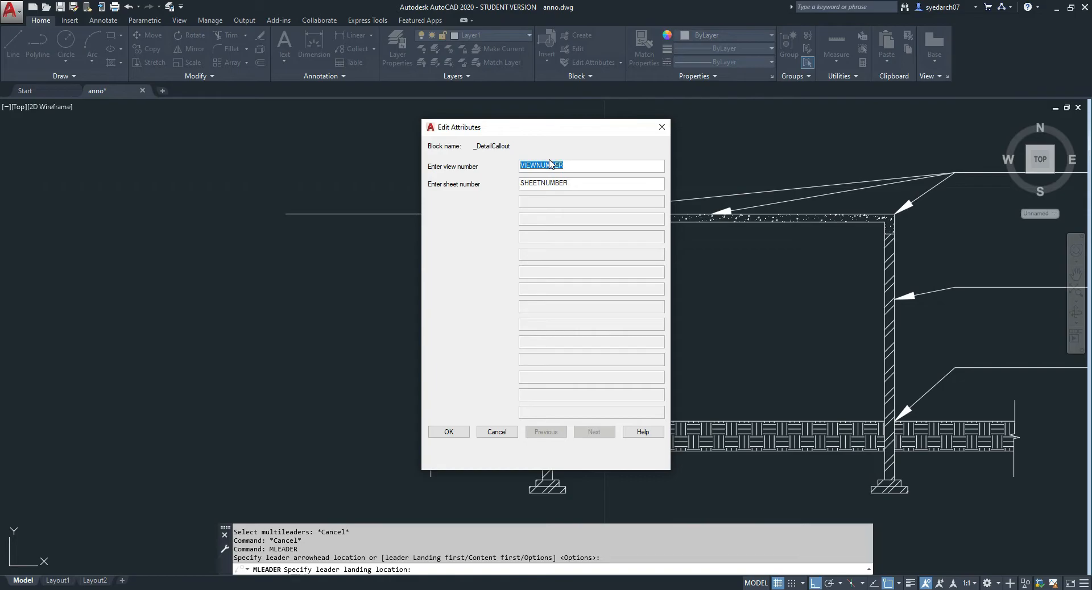
pyautogui.write('1')
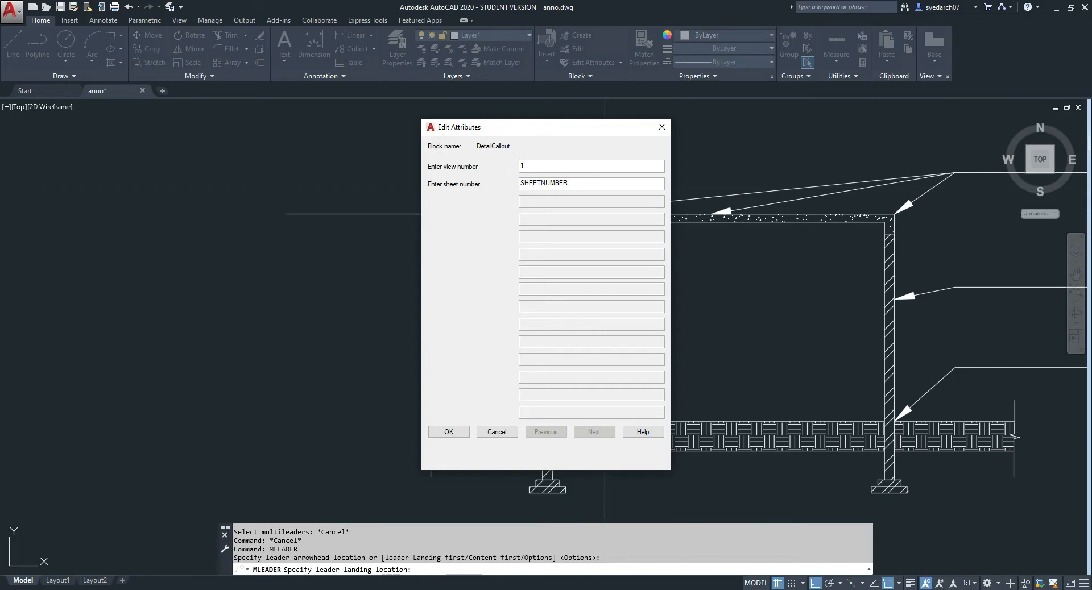
pyautogui.click(458, 432)
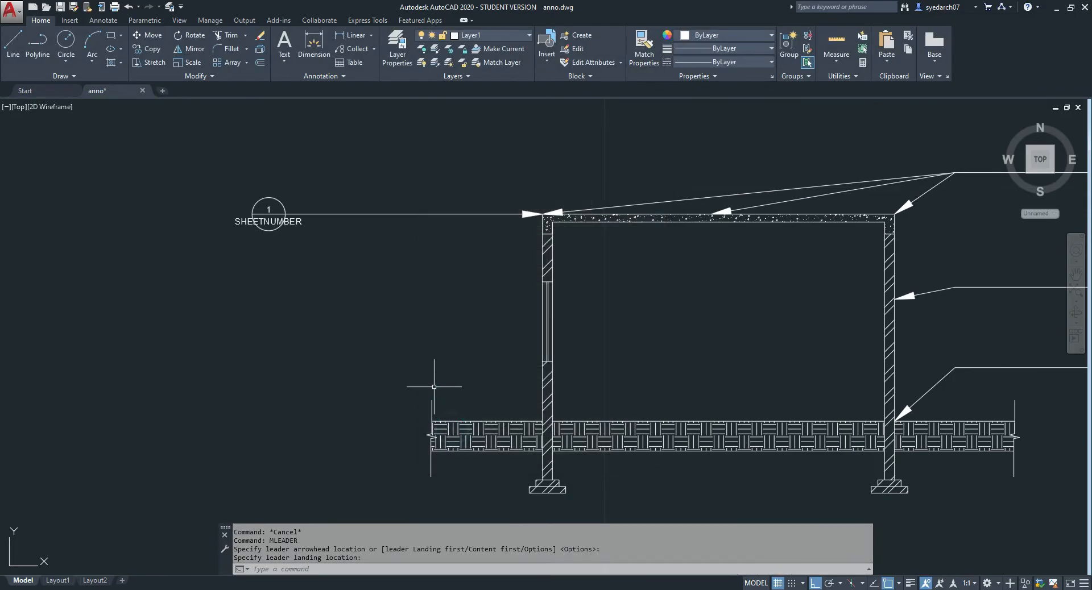
# Add a second detail callout multileader with view number 2, pointing at the same roof corner from below the first callout
pyautogui.click(373, 49)
pyautogui.click(366, 69)
pyautogui.click(541, 215)
pyautogui.click(432, 302)
pyautogui.write('2')
pyautogui.press('Tab')
pyautogui.click(448, 430)
# Add a third detail callout multileader with view number 3, pointing at the left wall below the window
pyautogui.click(357, 48)
pyautogui.click(542, 382)
pyautogui.click(470, 349)
pyautogui.write('3')
pyautogui.press('Tab')
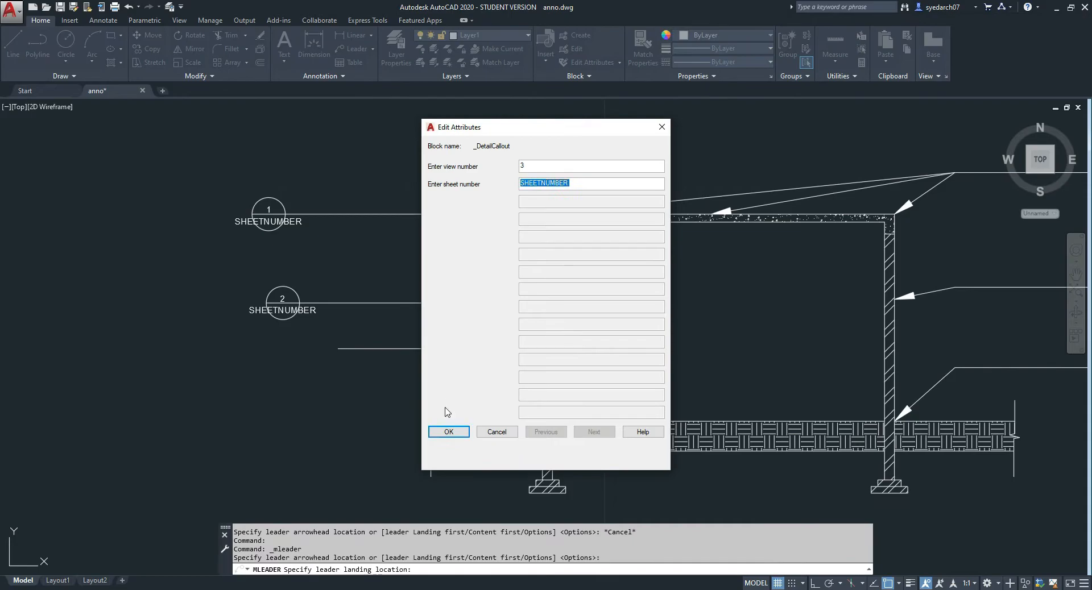
pyautogui.click(447, 430)
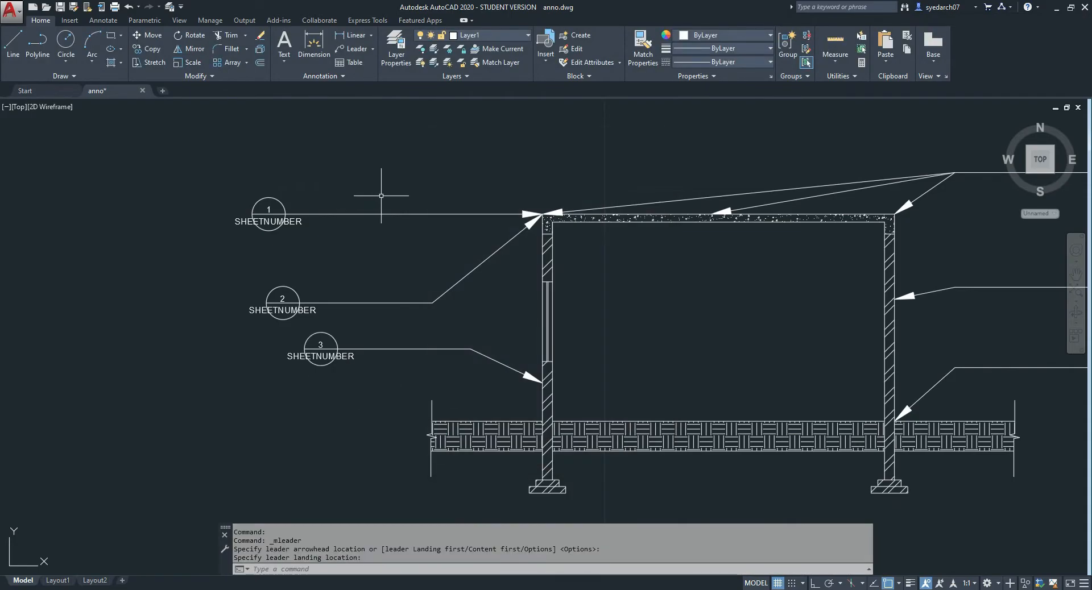
# Collect callouts 3, 2 and 1 with MLEADERCOLLECT into one horizontal group above and left of the roof corner
pyautogui.click(373, 49)
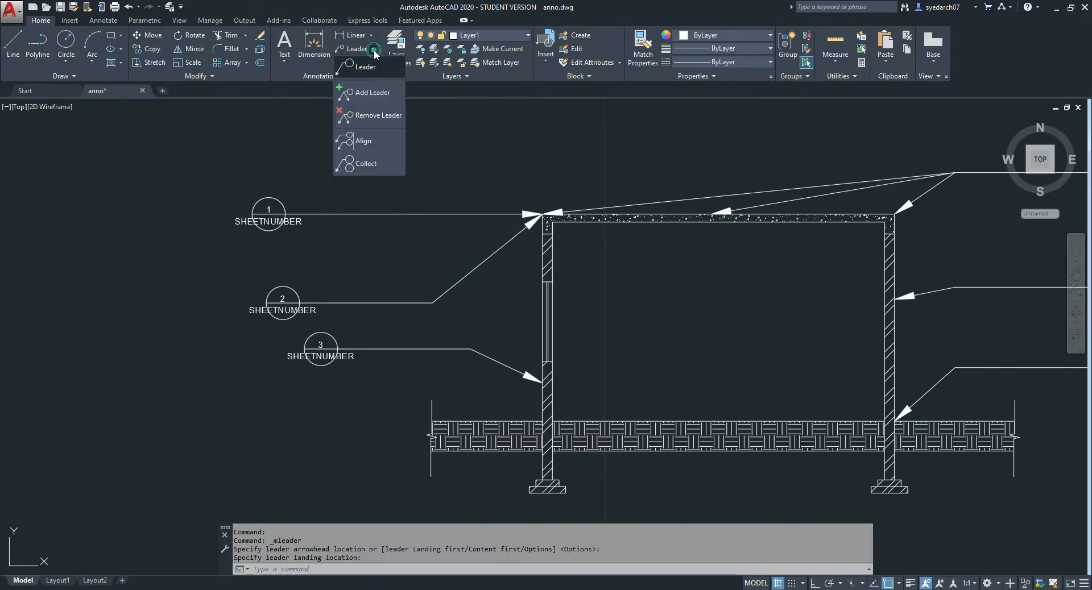
pyautogui.click(372, 165)
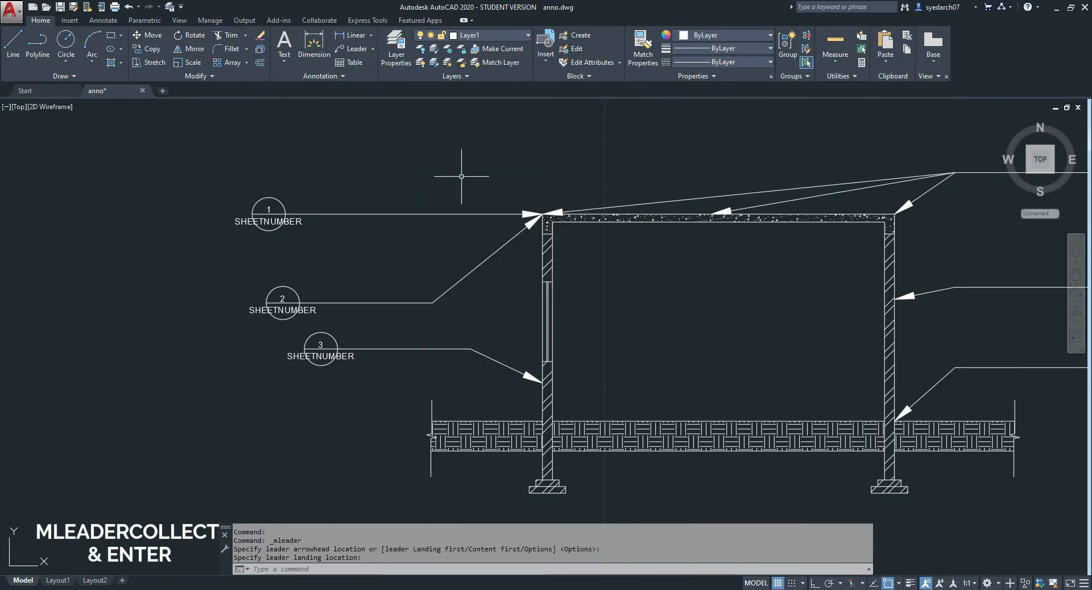
pyautogui.write('MLEADERCOLLECT')
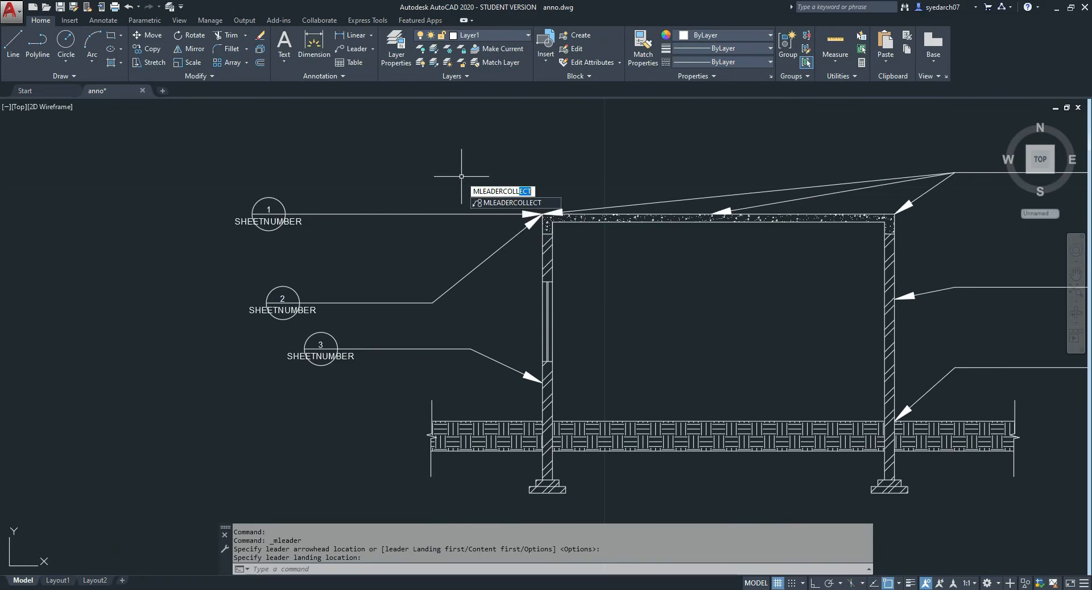
pyautogui.press('Return')
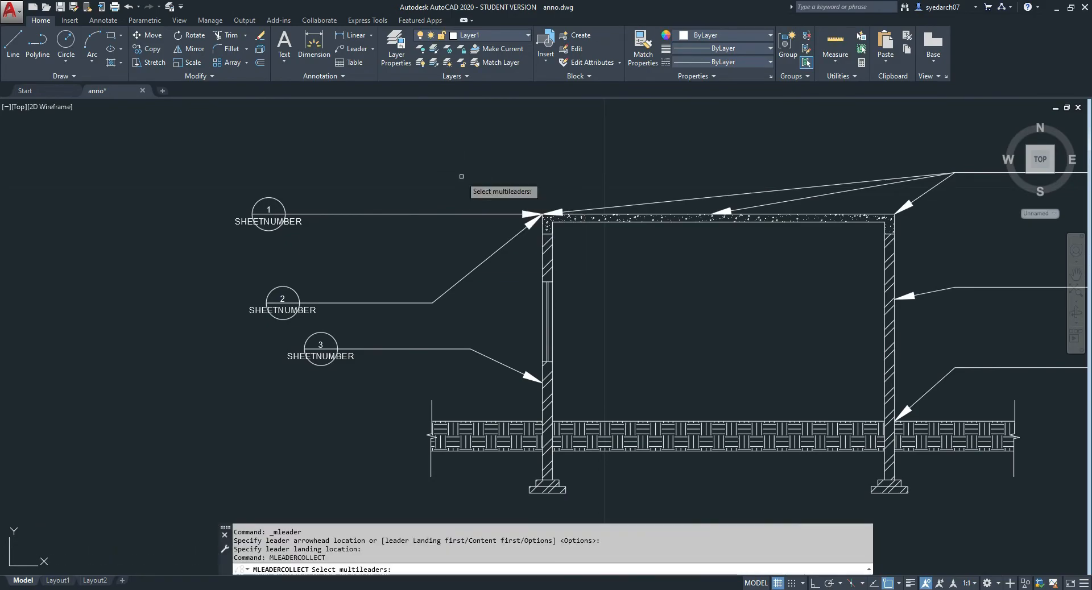
pyautogui.click(381, 349)
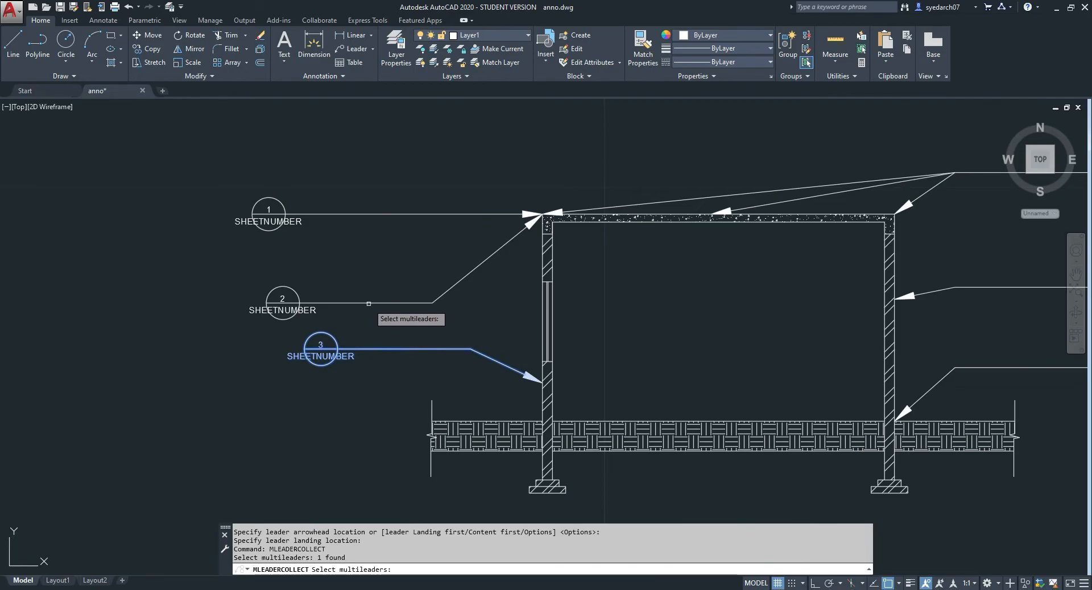
pyautogui.click(365, 301)
pyautogui.click(358, 214)
pyautogui.press('Return')
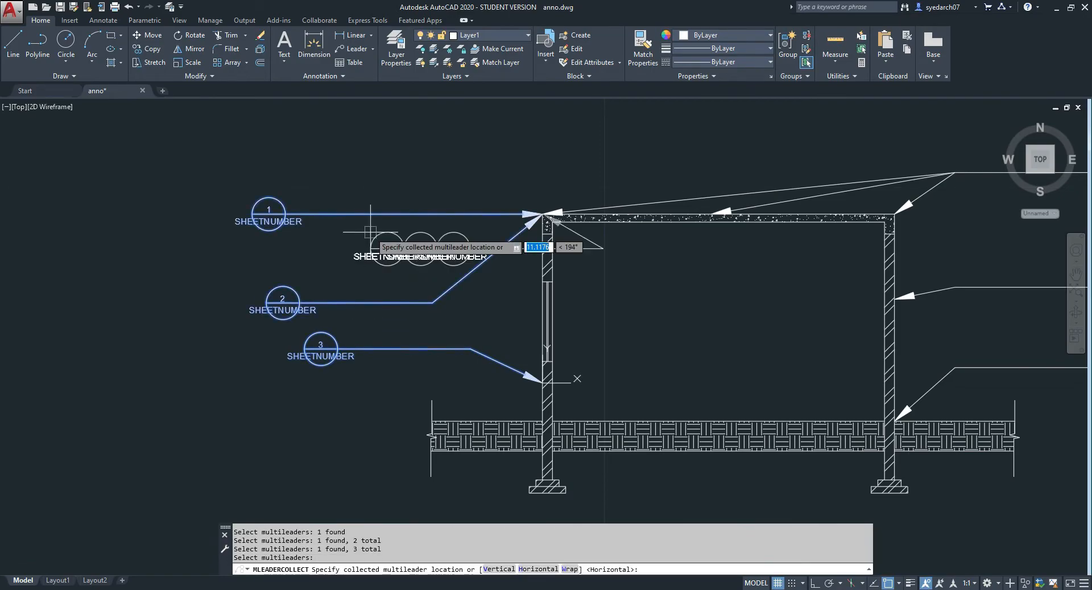
pyautogui.click(245, 139)
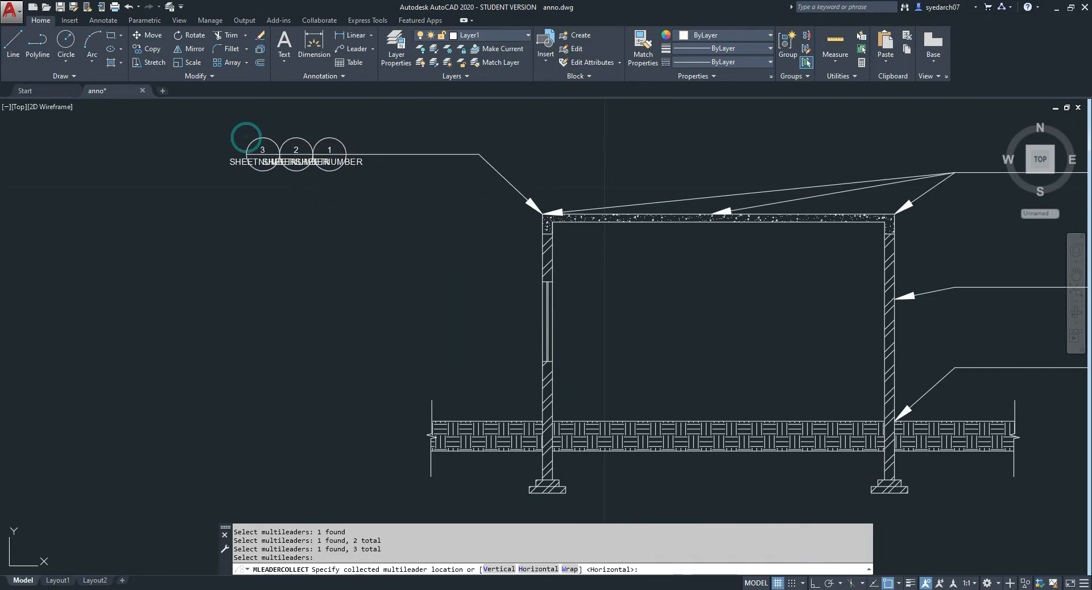
# Start an empty Standard-style table with TABLE, setting it to 6 columns and keeping 8 data rows
pyautogui.scroll(-2, 261, 200)
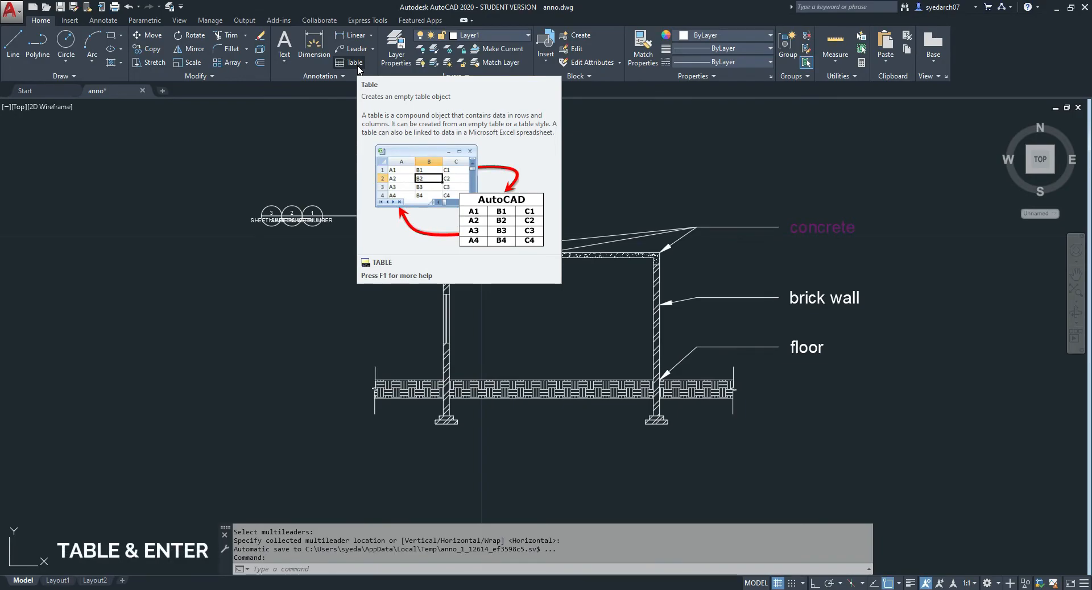
pyautogui.click(371, 146)
pyautogui.write('ta')
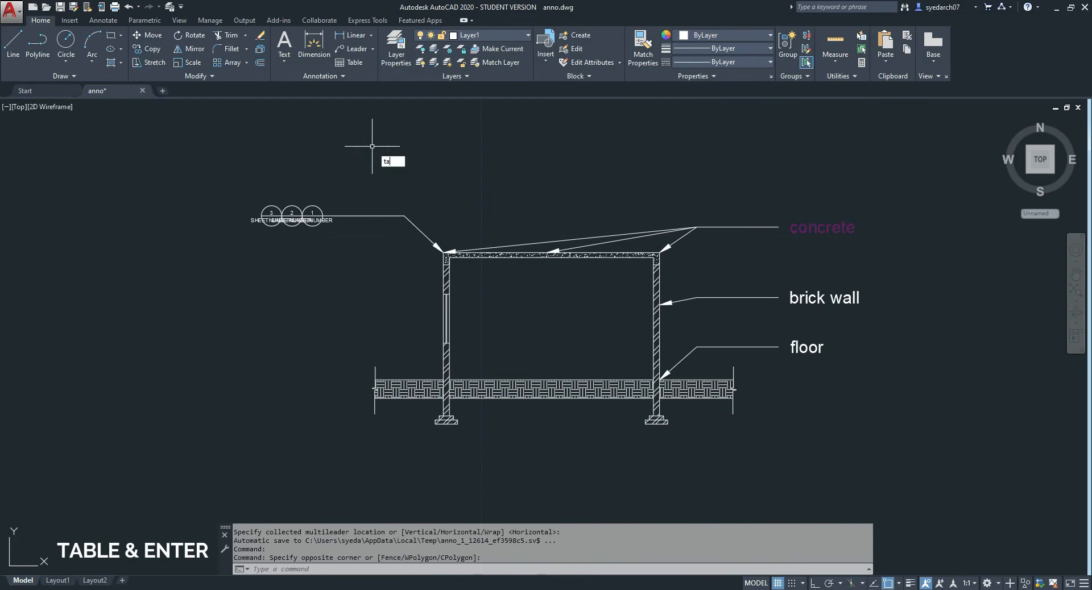
pyautogui.write('be')
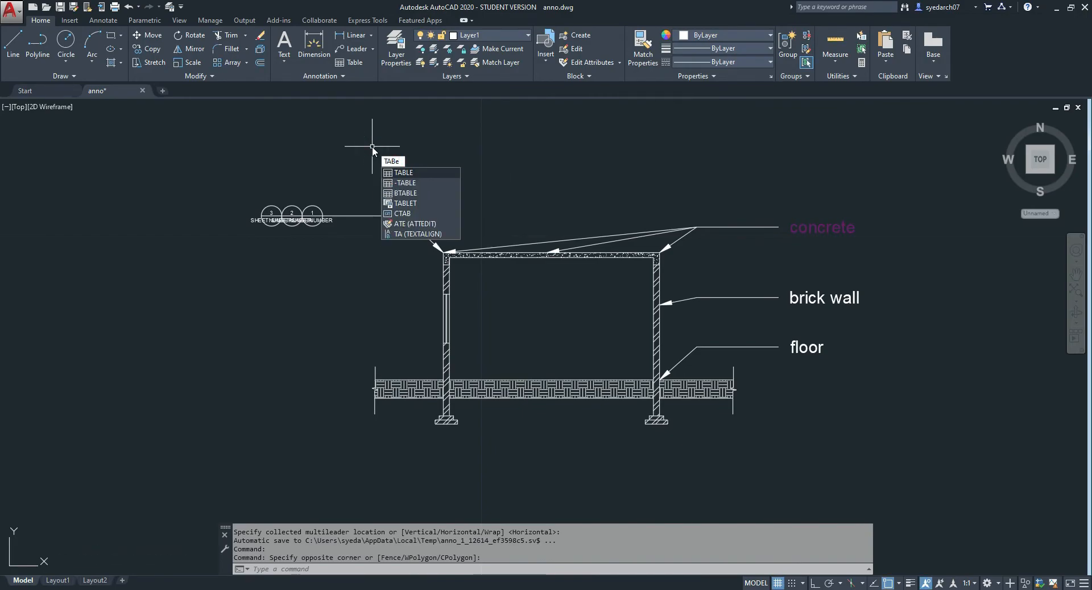
pyautogui.press('Return')
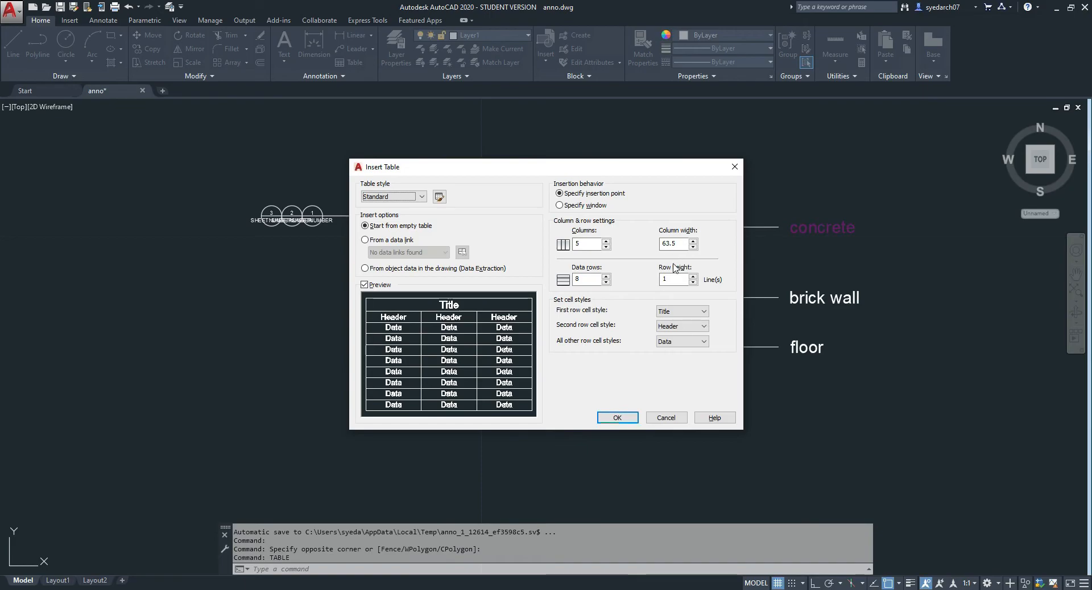
pyautogui.click(606, 242)
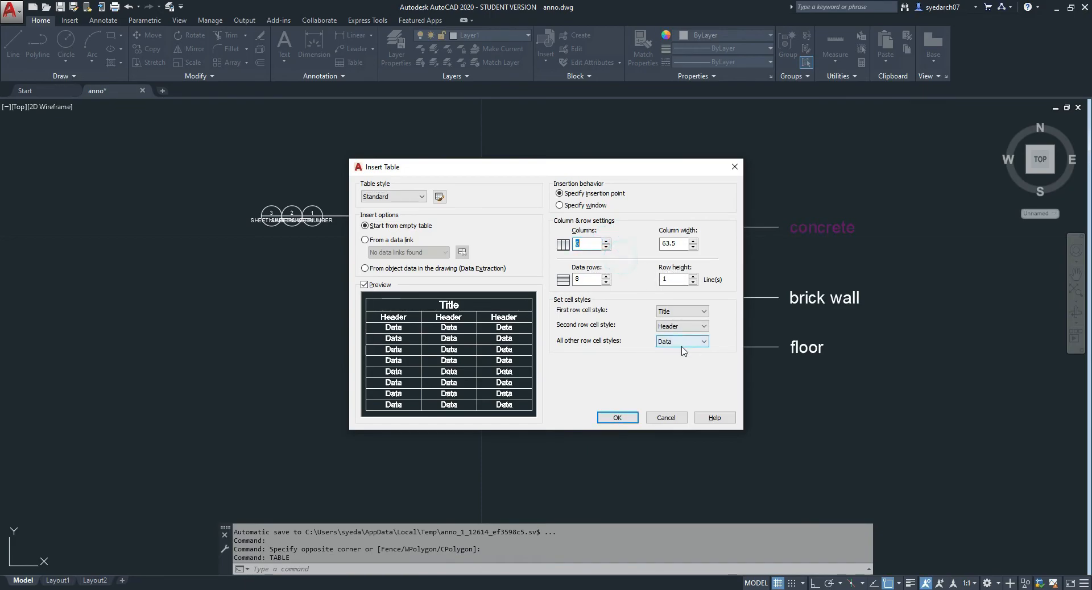
pyautogui.click(617, 417)
# Place the table just below the building section and enter "gvvtuf76g" as its title
pyautogui.scroll(-5, 539, 217)
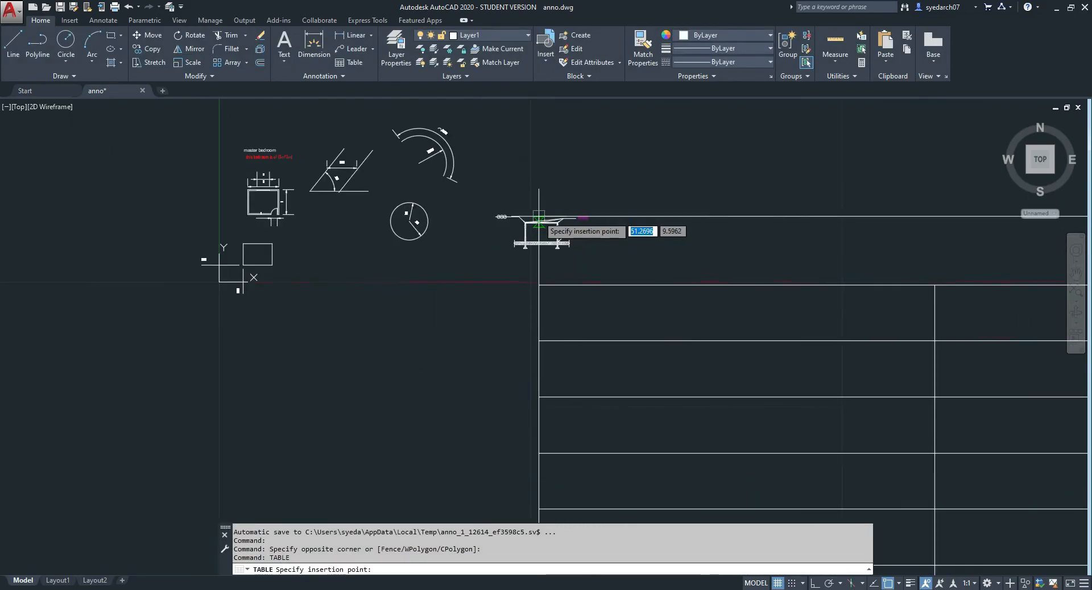
pyautogui.scroll(-5, 531, 224)
pyautogui.scroll(2, 526, 231)
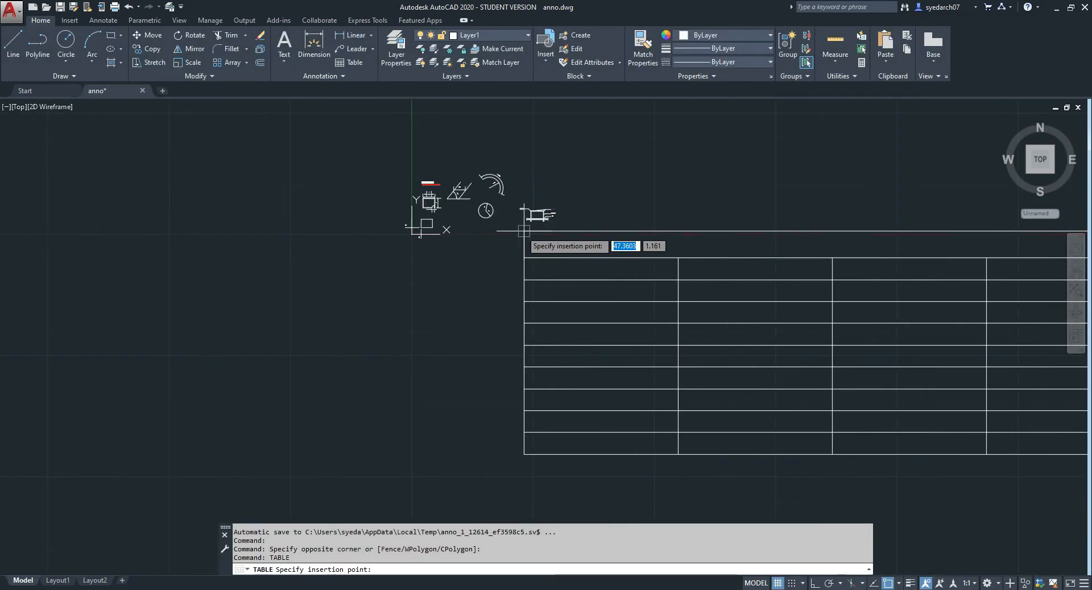
pyautogui.click(526, 230)
pyautogui.scroll(-4, 526, 230)
pyautogui.scroll(4, 550, 281)
pyautogui.write('gvvtuf76g')
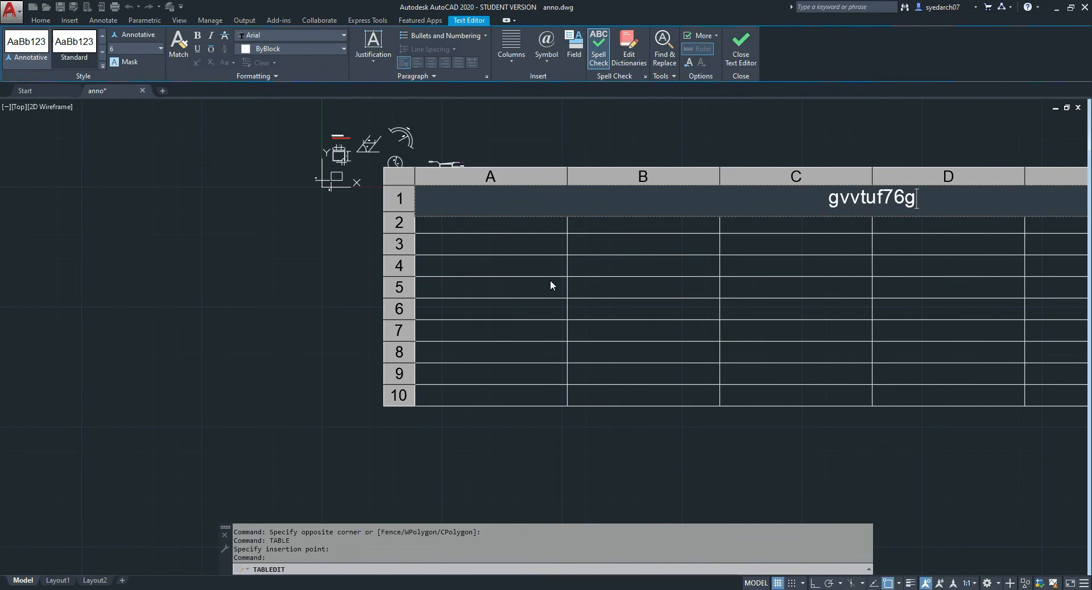
pyautogui.press('Escape')
# Select the whole table and stretch its lower-right corner grip inward to make the table narrower
pyautogui.scroll(-6, 514, 234)
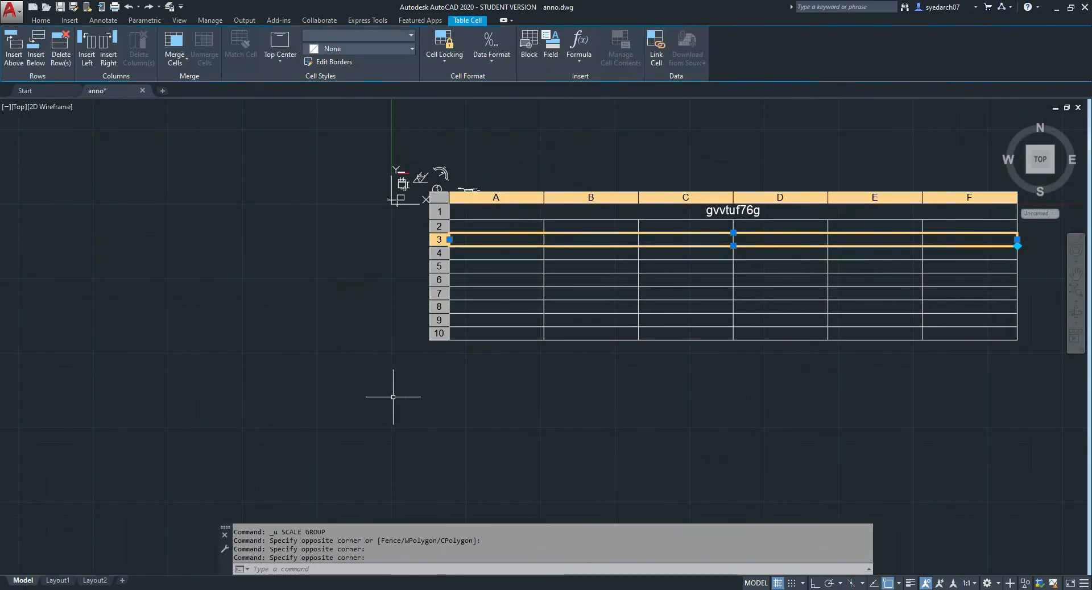
pyautogui.click(393, 397)
pyautogui.click(535, 405)
pyautogui.click(516, 385)
pyautogui.click(429, 302)
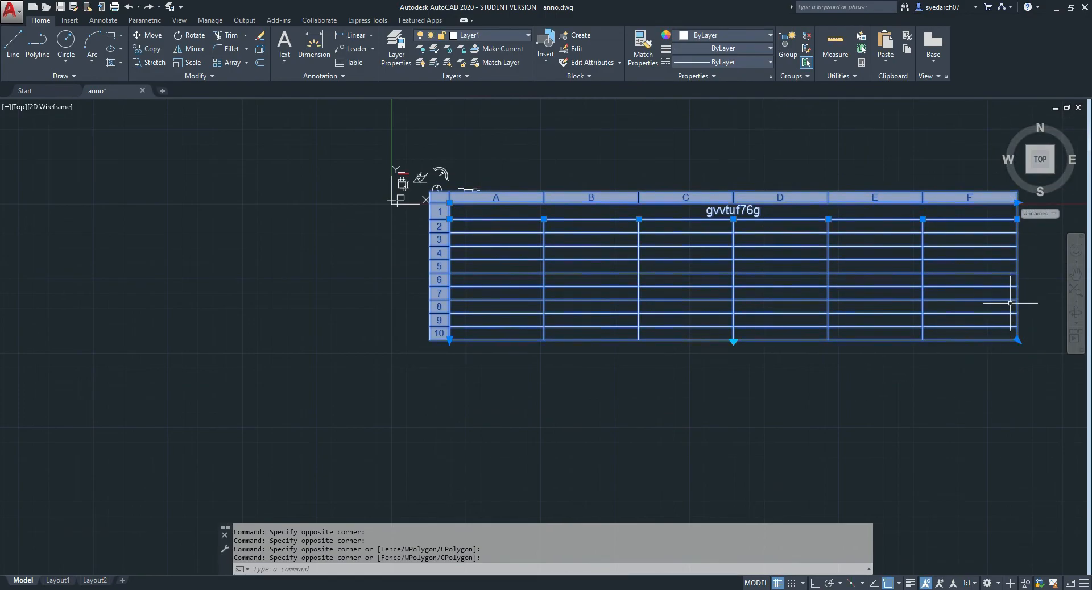
pyautogui.click(1018, 341)
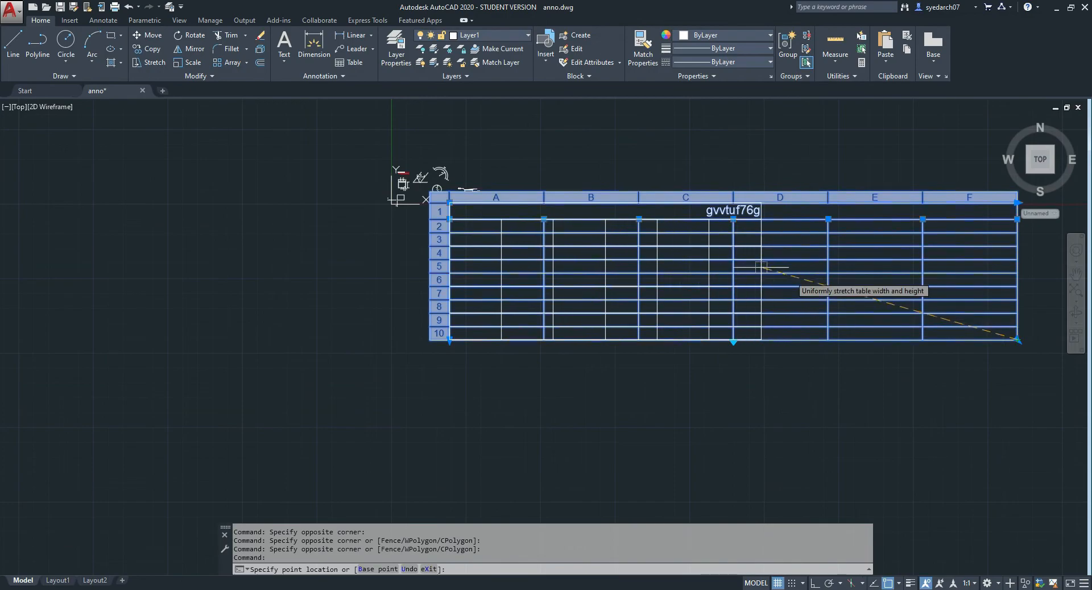
pyautogui.click(716, 261)
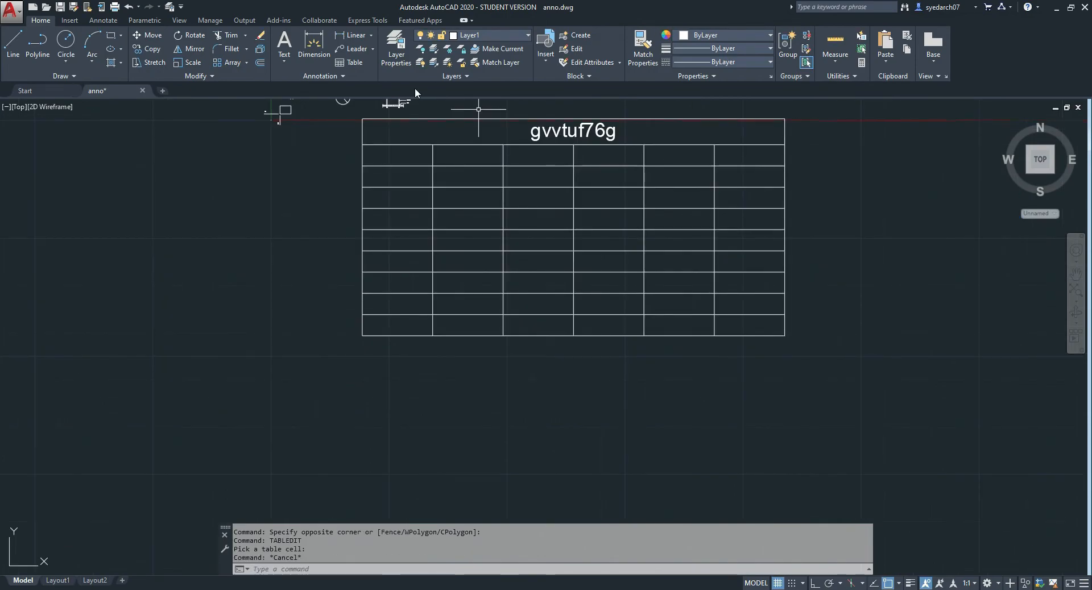